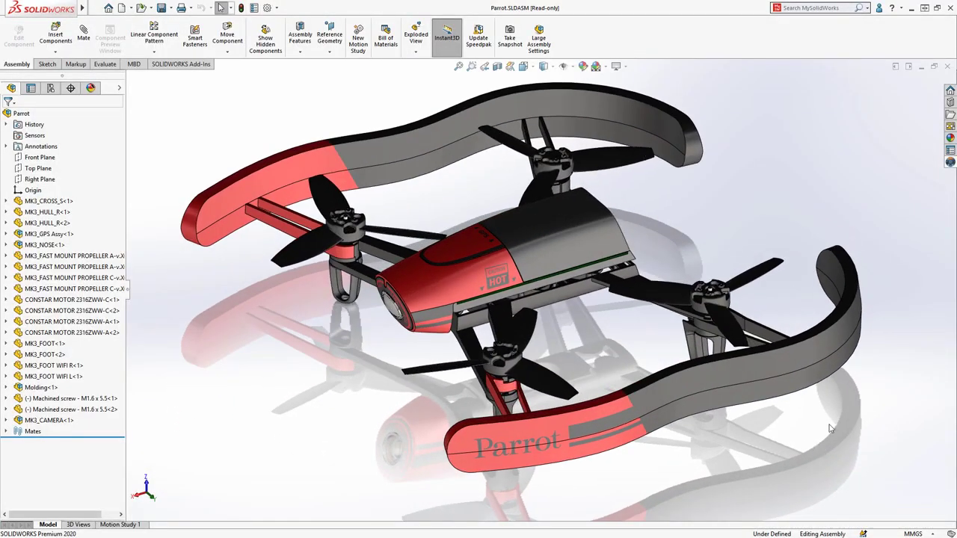
- Launch Mechanical Scenario Creation on the Parrot (Default) assembly from the compass favorites
{"action": "left_click", "coordinate": [950, 162]}
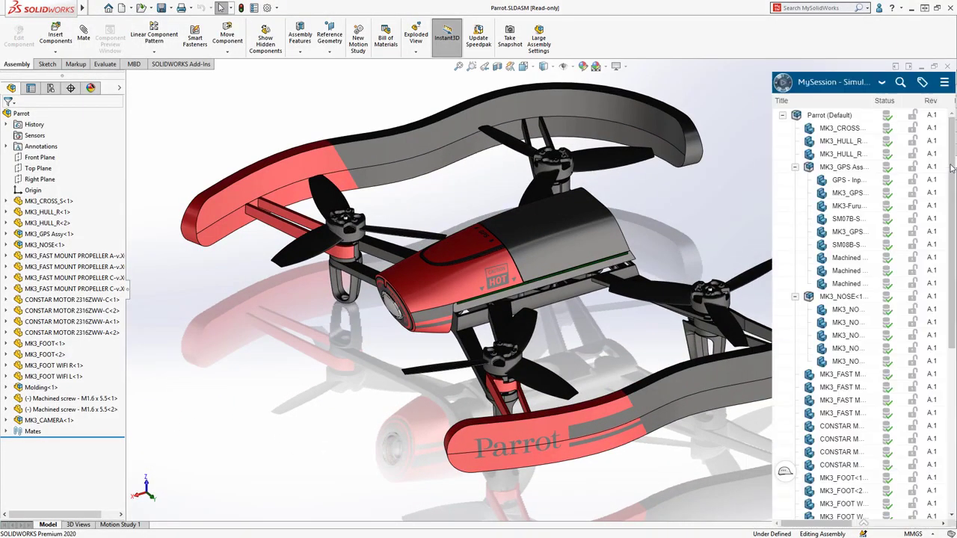
{"action": "left_click", "coordinate": [844, 116]}
{"action": "left_click", "coordinate": [783, 84]}
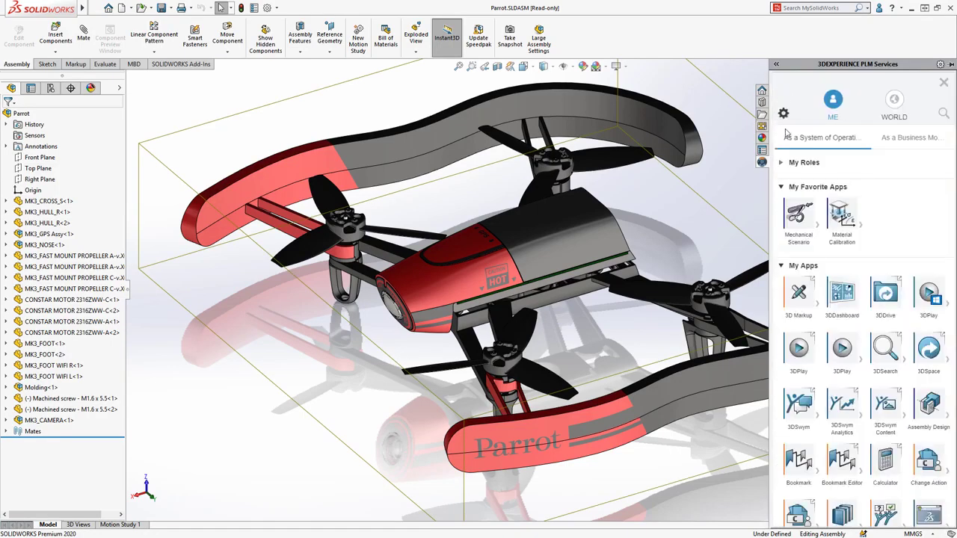
{"action": "left_click", "coordinate": [799, 217]}
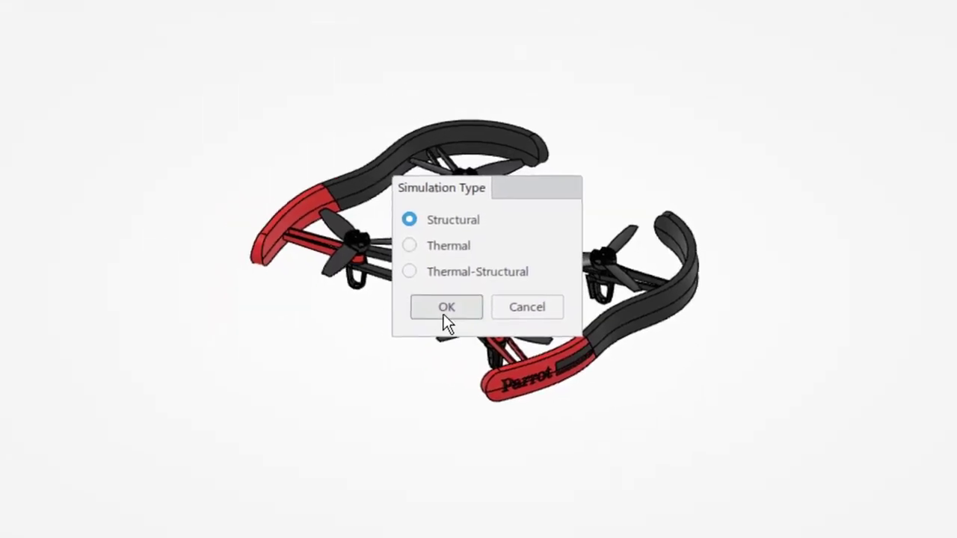
- Choose Structural, create the finite element model and add a 30-mode frequency step
{"action": "left_click", "coordinate": [443, 315]}
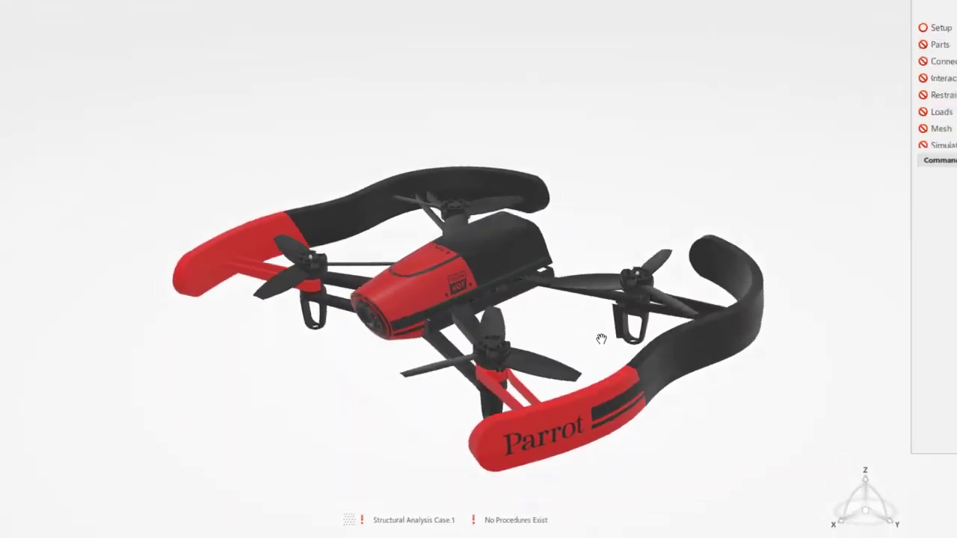
{"action": "mouse_move", "coordinate": [573, 333]}
{"action": "middle_mouse_down"}
{"action": "mouse_move", "coordinate": [441, 362]}
{"action": "mouse_move", "coordinate": [583, 341]}
{"action": "middle_mouse_up"}
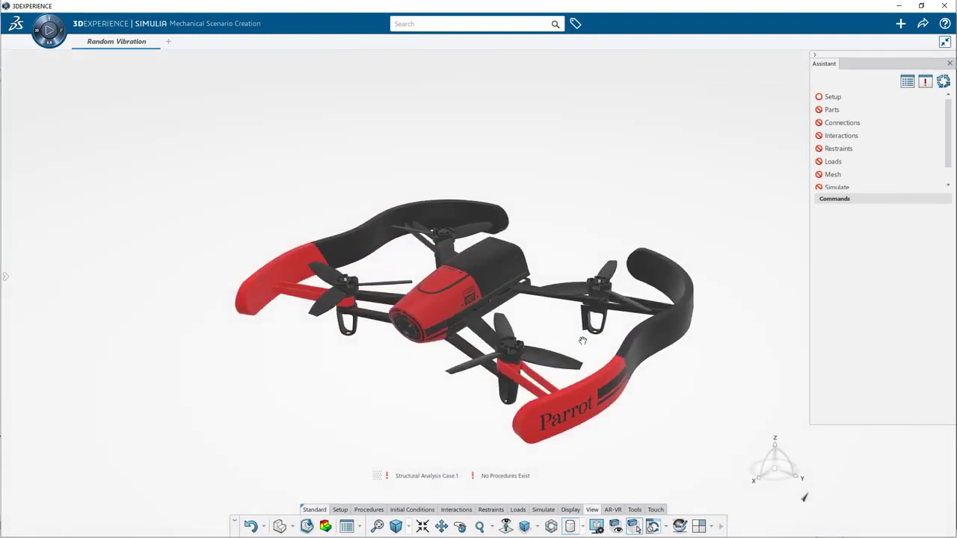
{"action": "left_click", "coordinate": [827, 97]}
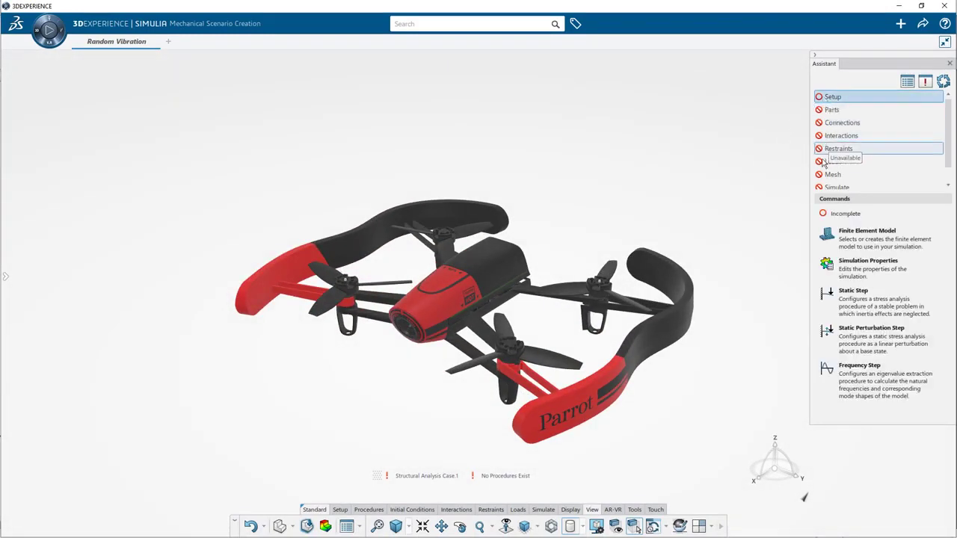
{"action": "left_click", "coordinate": [849, 243]}
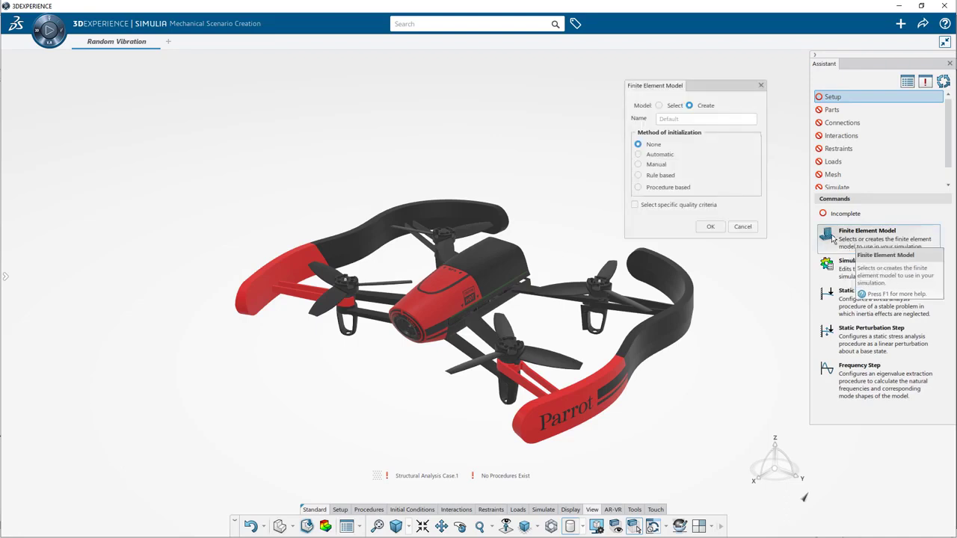
{"action": "left_click", "coordinate": [710, 228]}
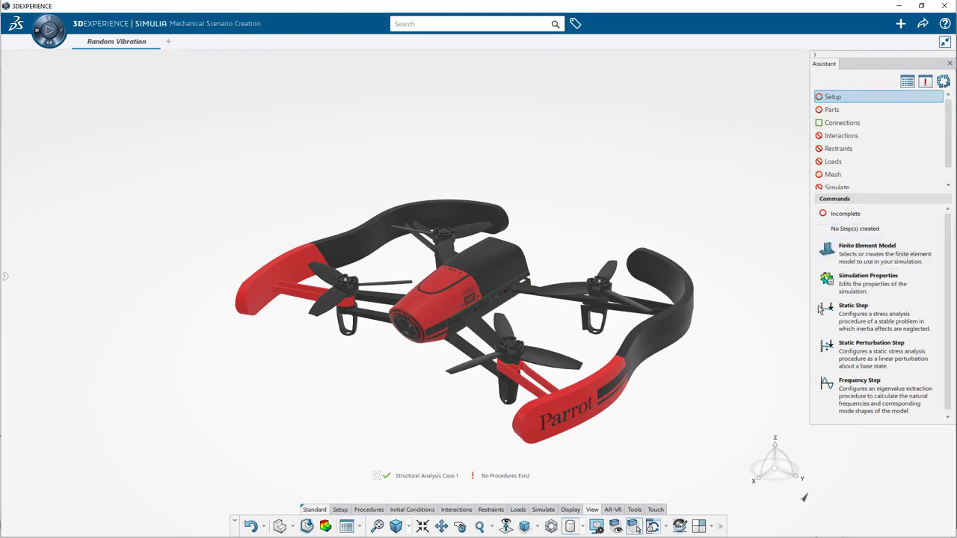
{"action": "left_click", "coordinate": [856, 394]}
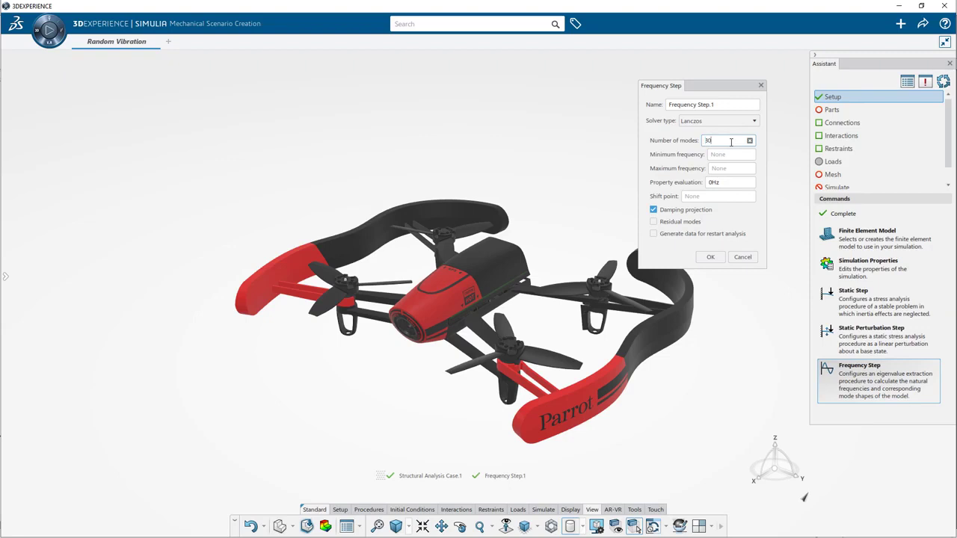
{"action": "left_click", "coordinate": [712, 257]}
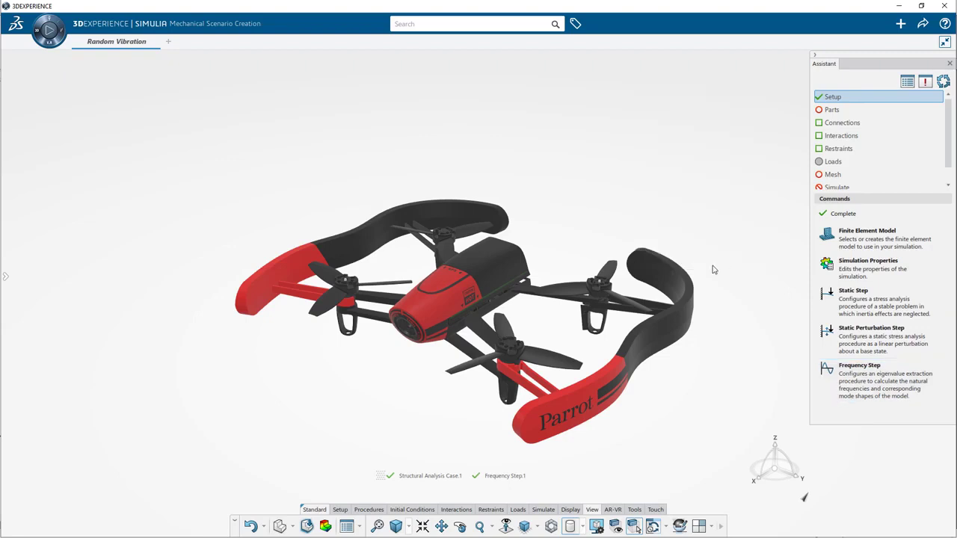
- Add a random vibration step: 1–2000 Hz, 10 points, modes 1–30, damping 2
{"action": "left_click", "coordinate": [368, 510]}
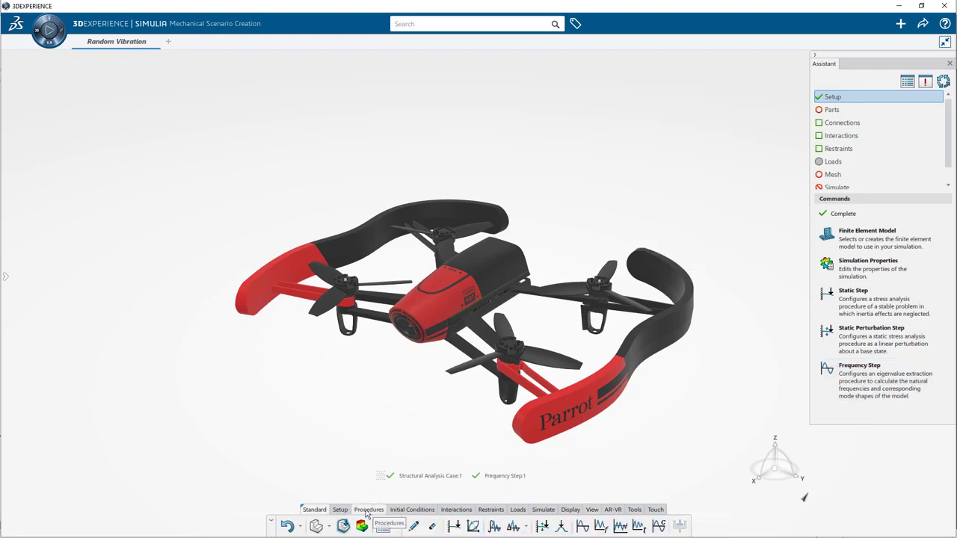
{"action": "left_click", "coordinate": [620, 527]}
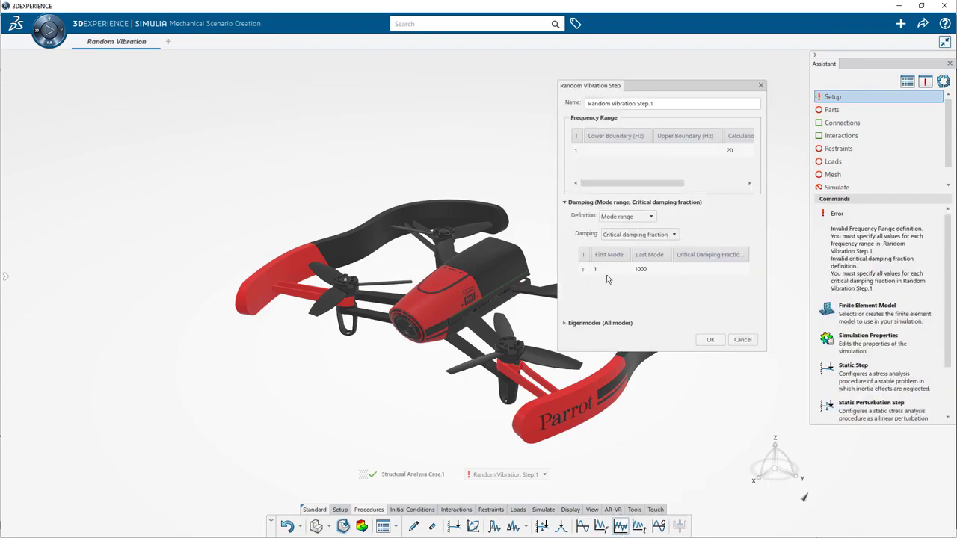
{"action": "left_click", "coordinate": [609, 149]}
{"action": "key", "text": "Tab"}
{"action": "type", "text": "2"}
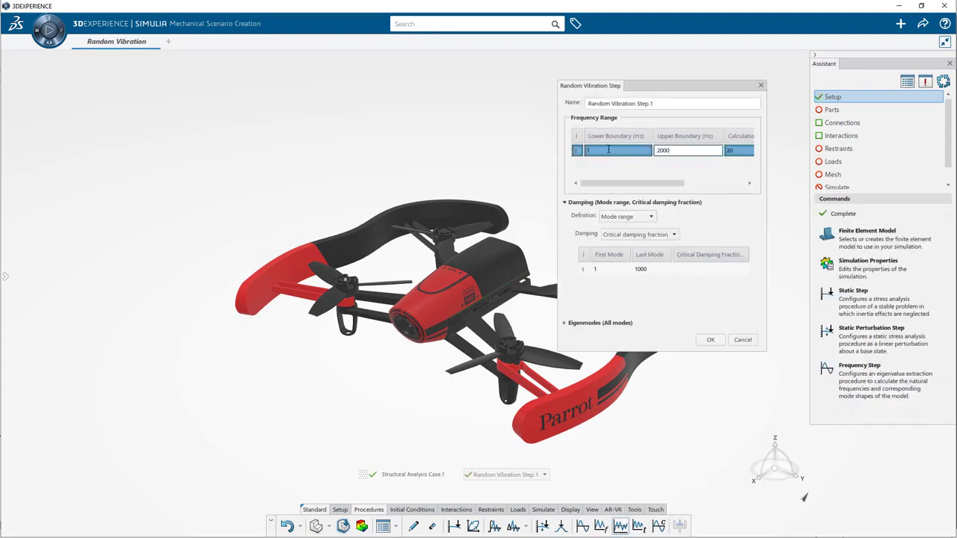
{"action": "key", "text": "Tab"}
{"action": "type", "text": "10"}
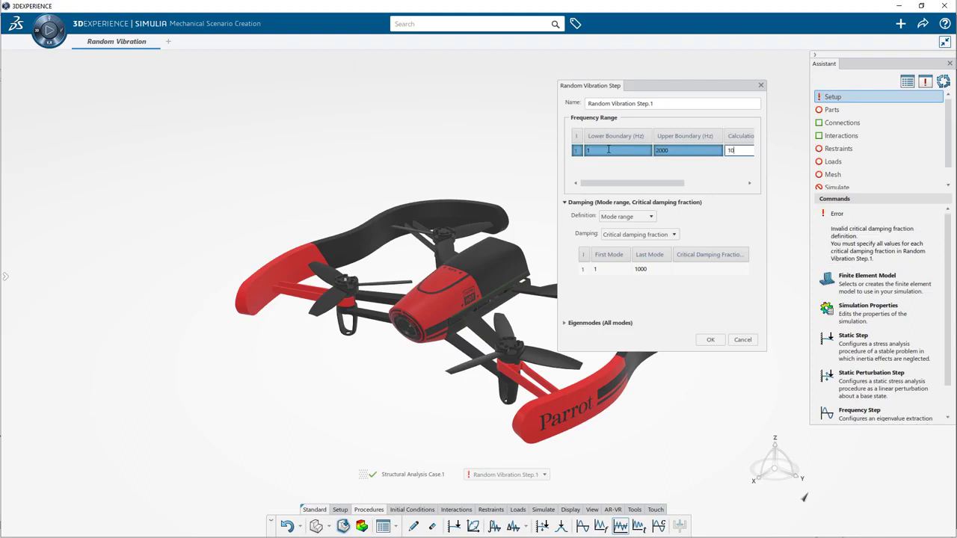
{"action": "key", "text": "Tab"}
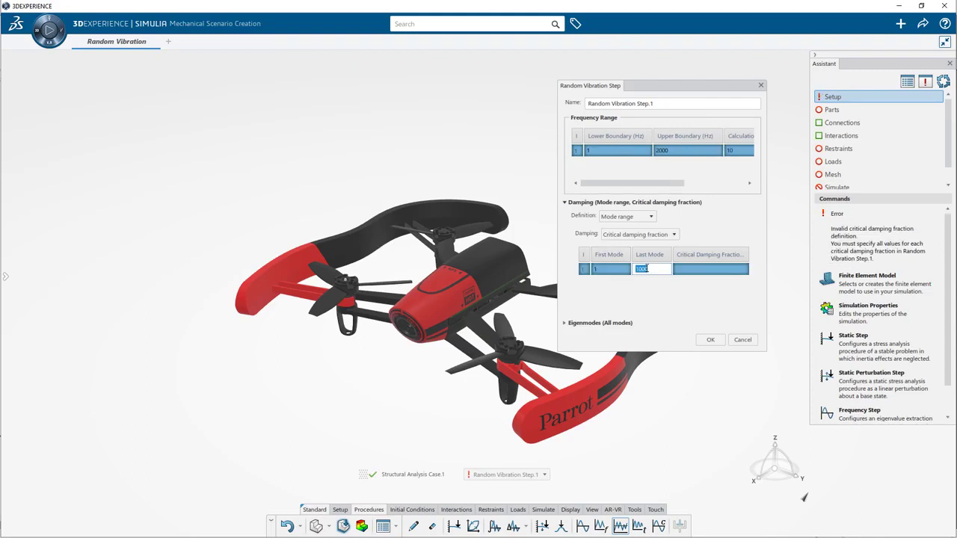
{"action": "key", "text": "Tab"}
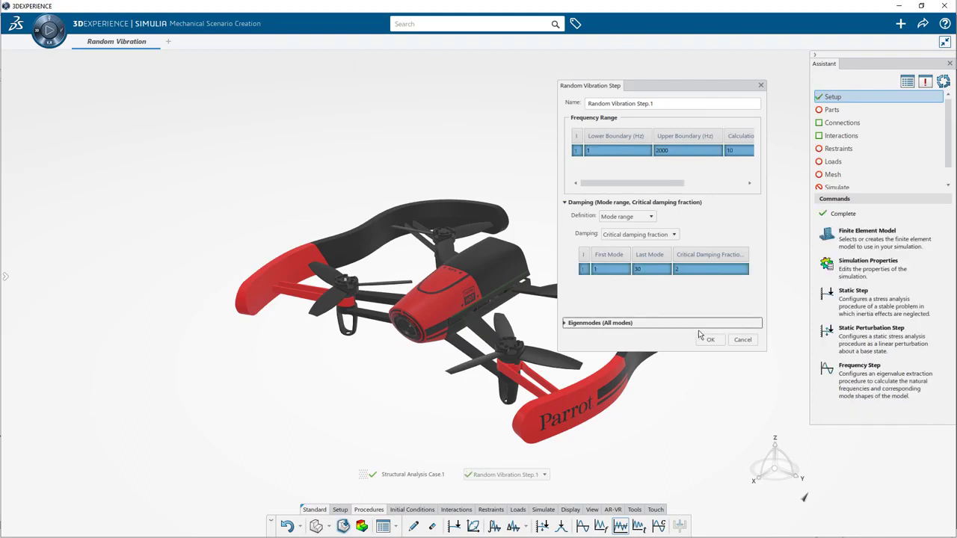
{"action": "left_click", "coordinate": [707, 341]}
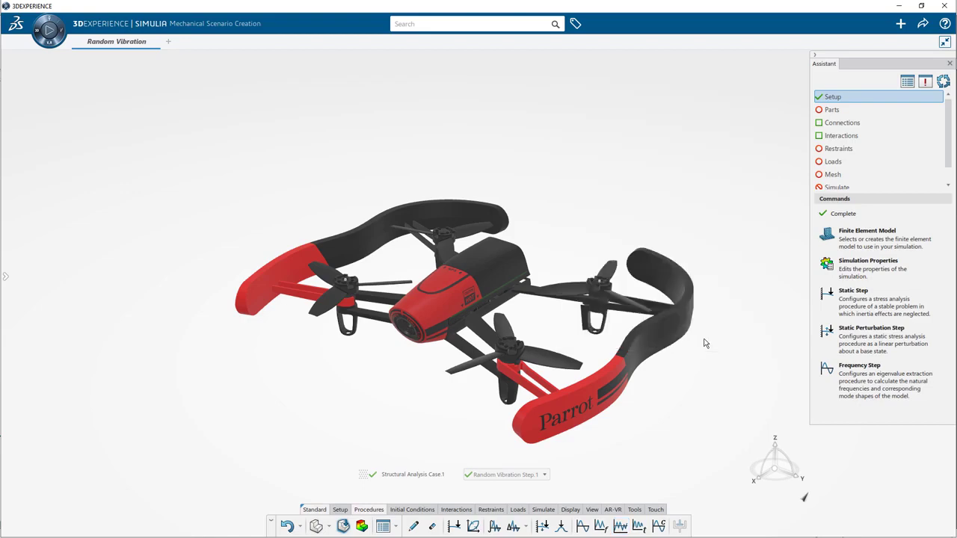
- Keep only MK3_CAMERA and MK3_GPS Assy as contributing shapes of the model
{"action": "left_click", "coordinate": [832, 110]}
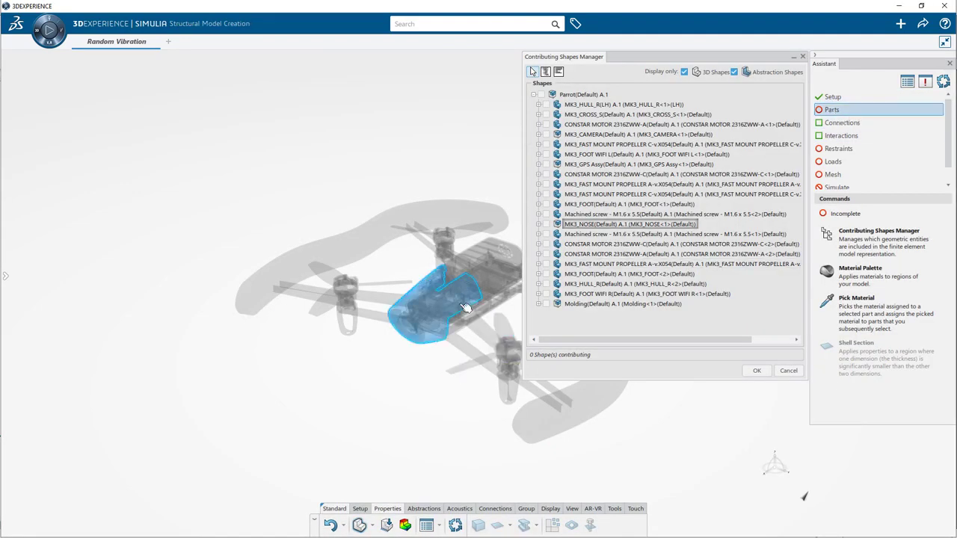
{"action": "scroll", "coordinate": [441, 300], "scroll_direction": "up", "scroll_amount": 5}
{"action": "middle_click_drag", "start_coordinate": [454, 300], "coordinate": [323, 259]}
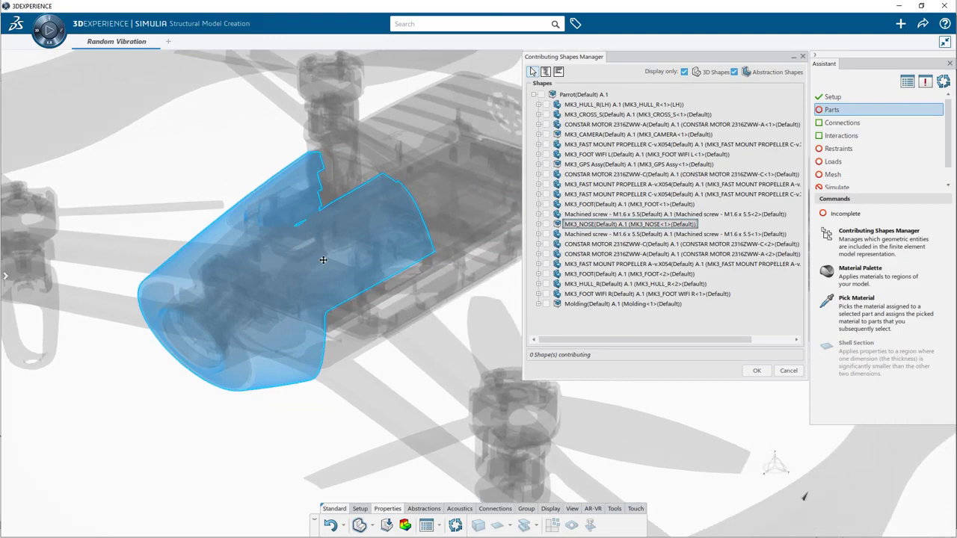
{"action": "left_click", "coordinate": [320, 255]}
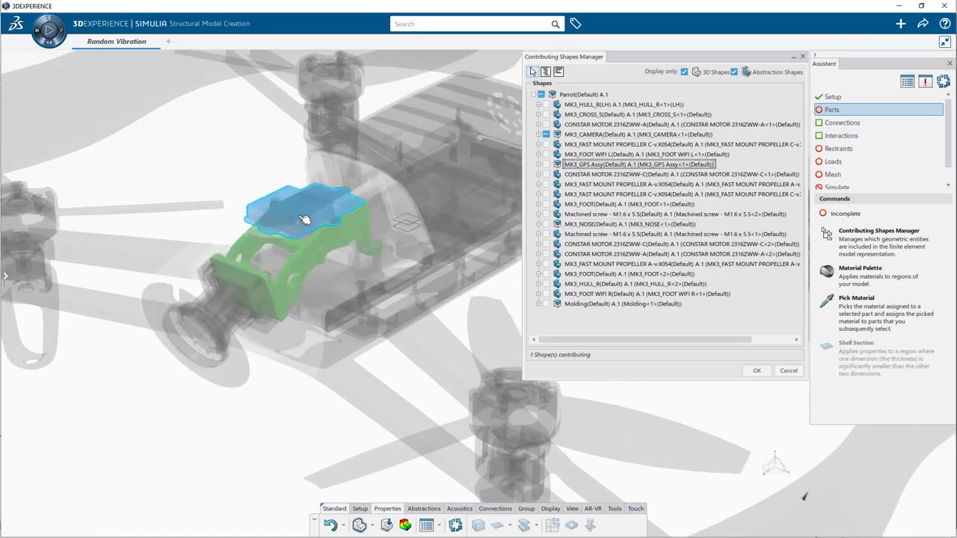
{"action": "left_click", "coordinate": [308, 214]}
{"action": "left_click", "coordinate": [320, 194]}
{"action": "mouse_move", "coordinate": [320, 193]}
{"action": "middle_mouse_down"}
{"action": "mouse_move", "coordinate": [349, 268]}
{"action": "mouse_move", "coordinate": [374, 263]}
{"action": "mouse_move", "coordinate": [318, 208]}
{"action": "middle_mouse_up"}
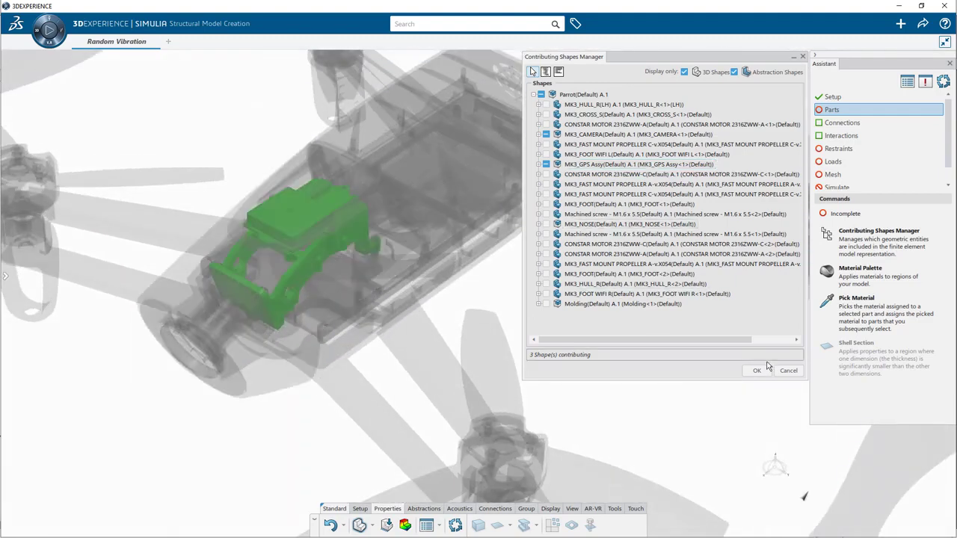
{"action": "left_click", "coordinate": [756, 371]}
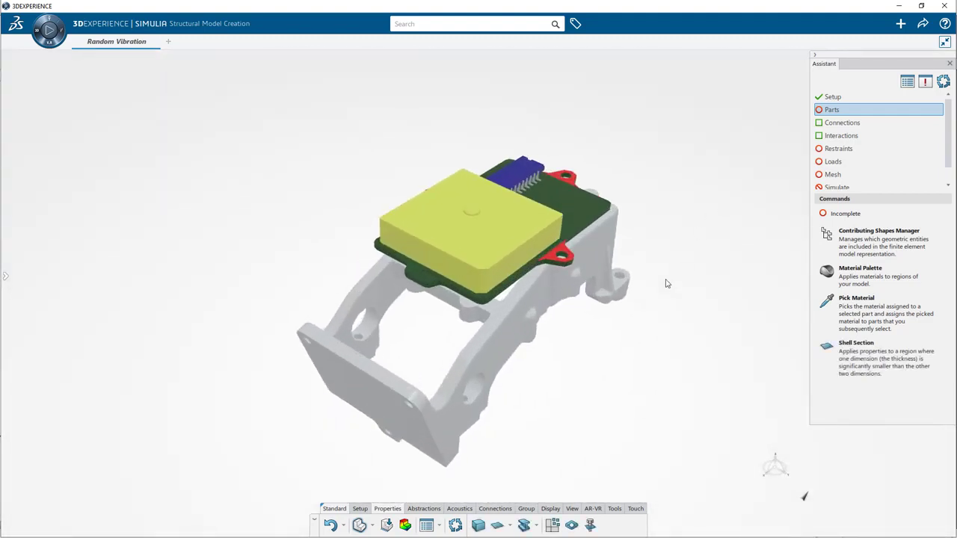
- Create a solid section on the bracket body using in-session material 1060 Alloy
{"action": "left_click", "coordinate": [478, 526]}
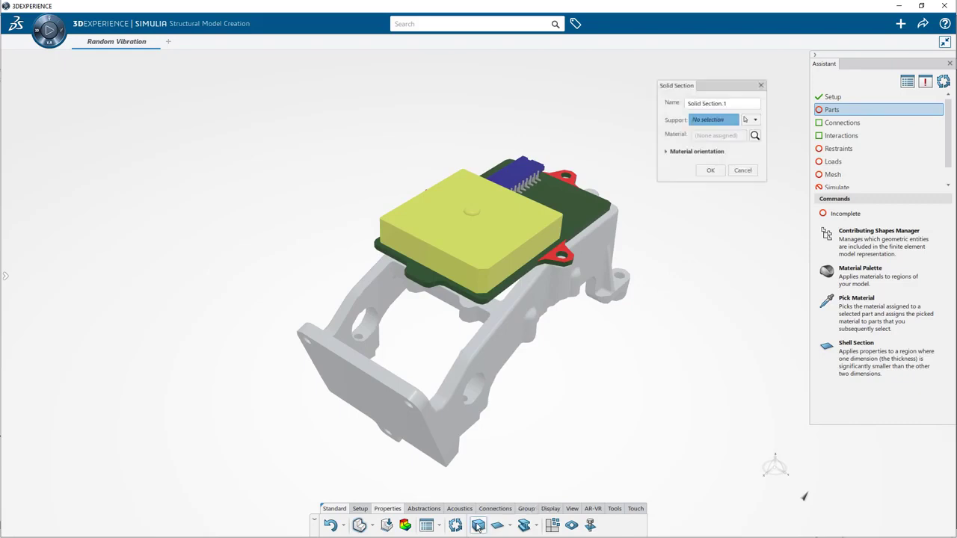
{"action": "left_click", "coordinate": [527, 326]}
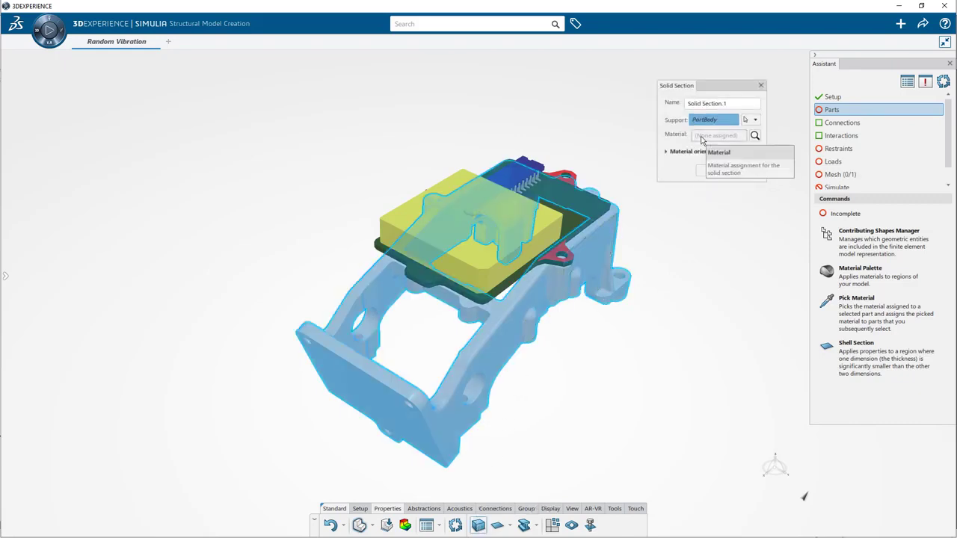
{"action": "left_click", "coordinate": [754, 136]}
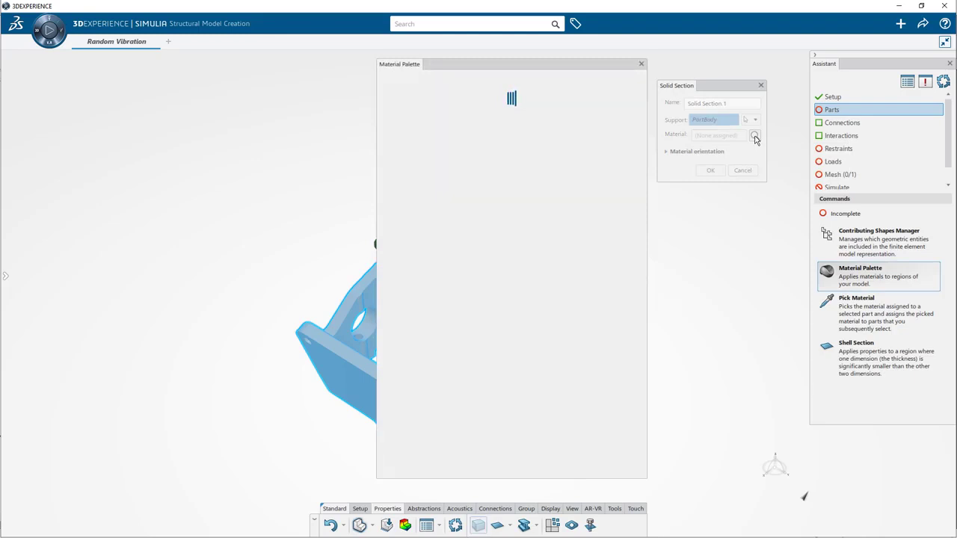
{"action": "left_click", "coordinate": [447, 83]}
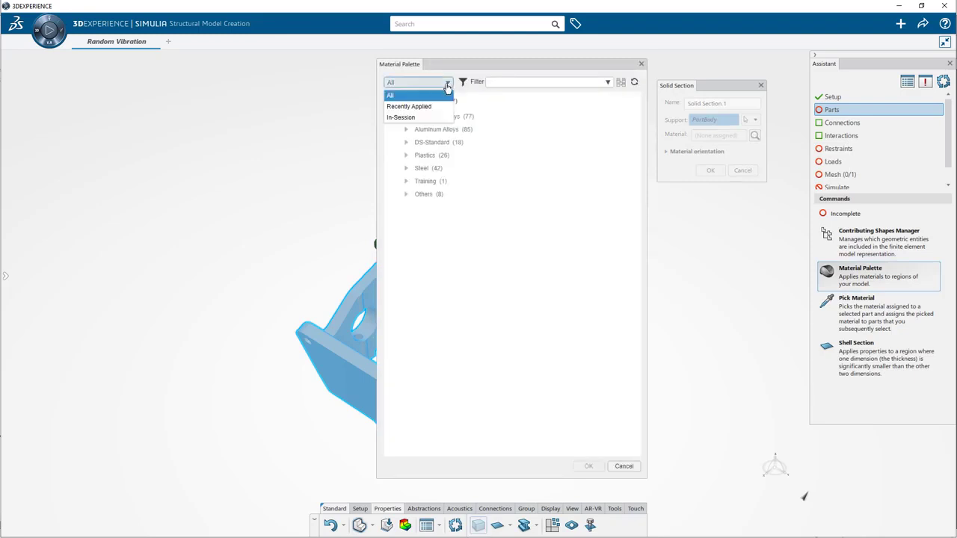
{"action": "left_click", "coordinate": [426, 117]}
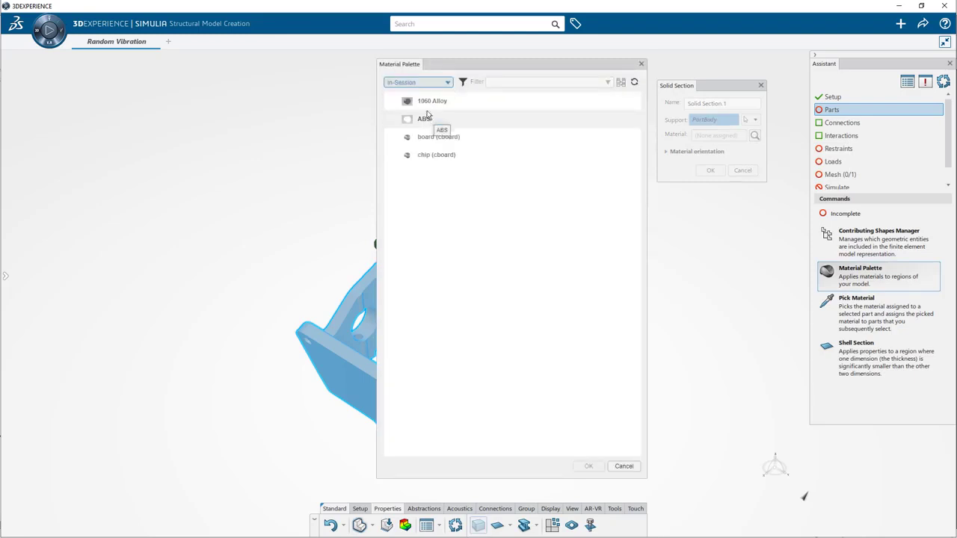
{"action": "double_click", "coordinate": [431, 102]}
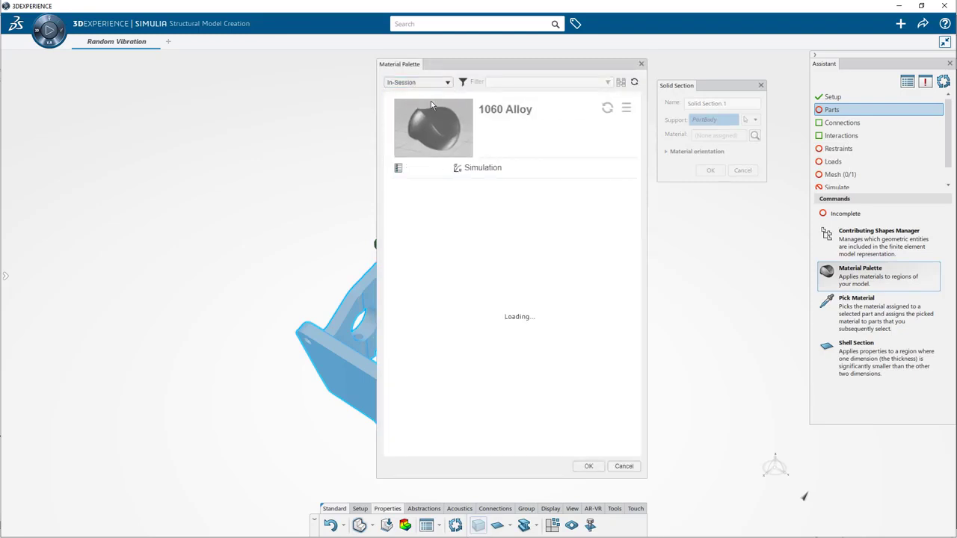
{"action": "left_click", "coordinate": [590, 466]}
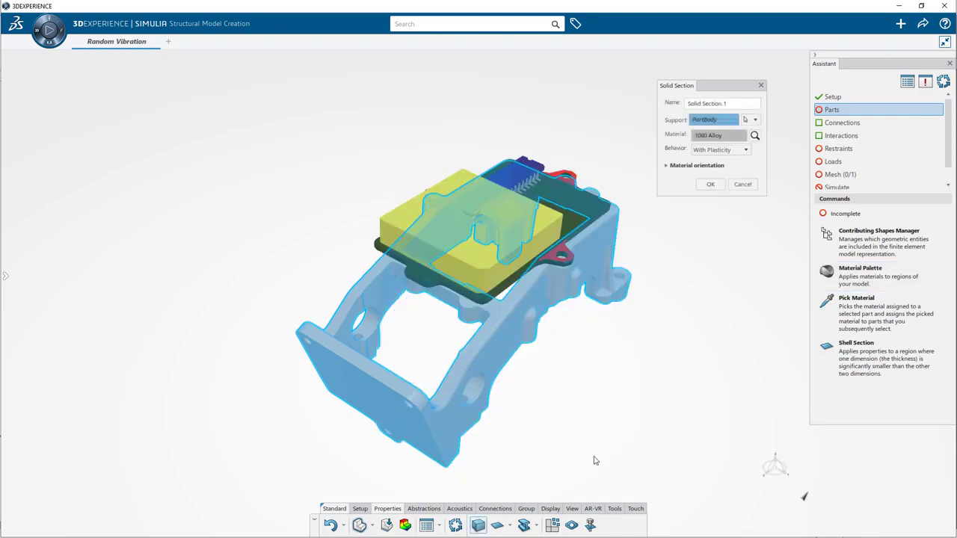
{"action": "left_click", "coordinate": [709, 185]}
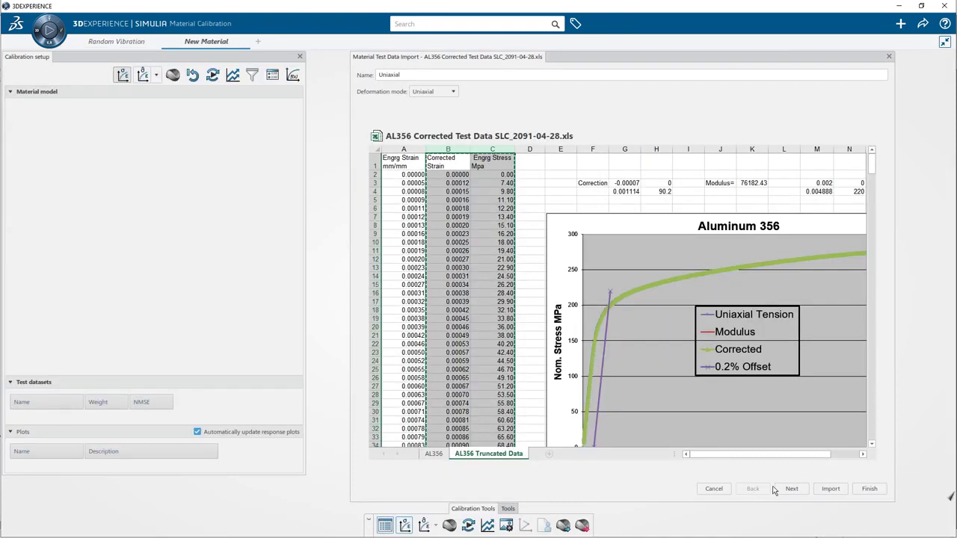
- Import the stress-strain test curve and calibrate an Elastic-Plastic material model against it
{"action": "left_click", "coordinate": [793, 490]}
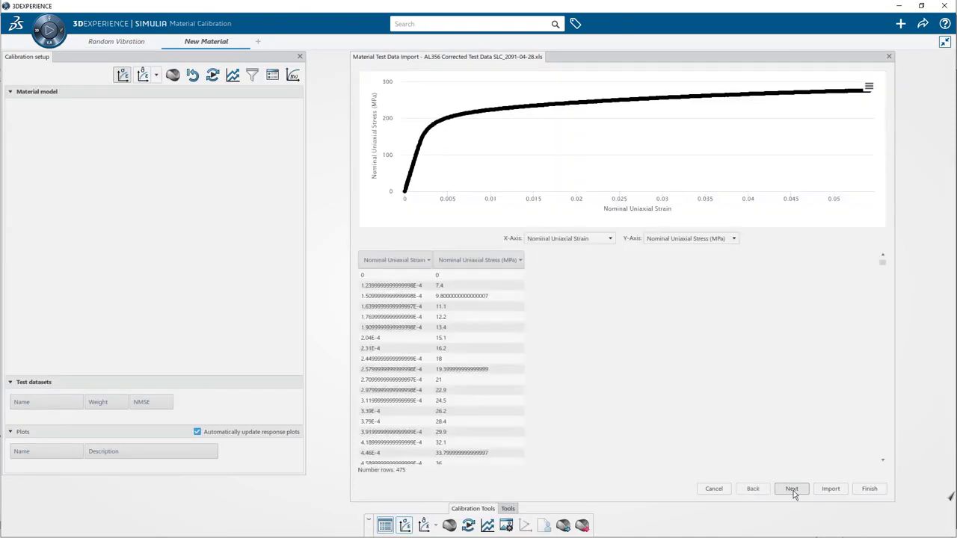
{"action": "left_click", "coordinate": [862, 489]}
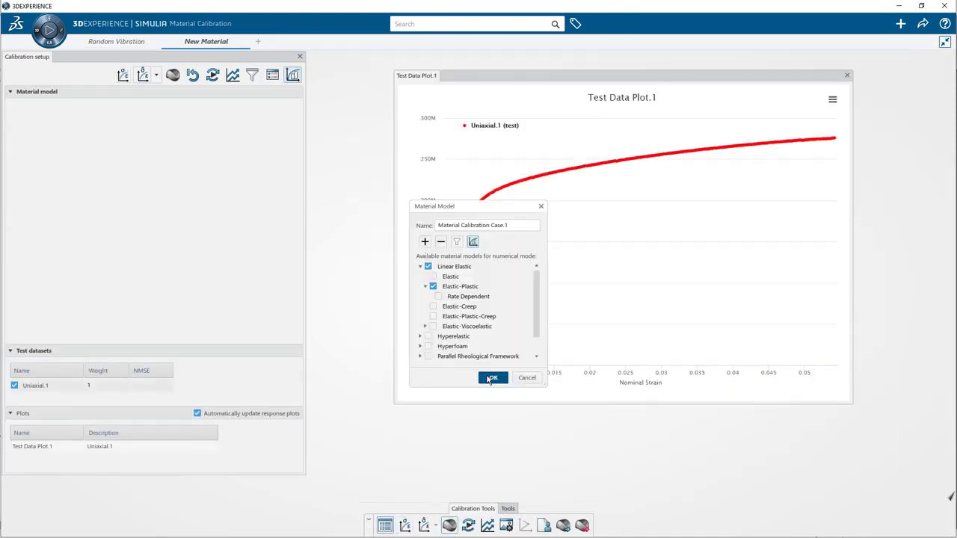
{"action": "left_click", "coordinate": [491, 378]}
{"action": "left_click", "coordinate": [213, 76]}
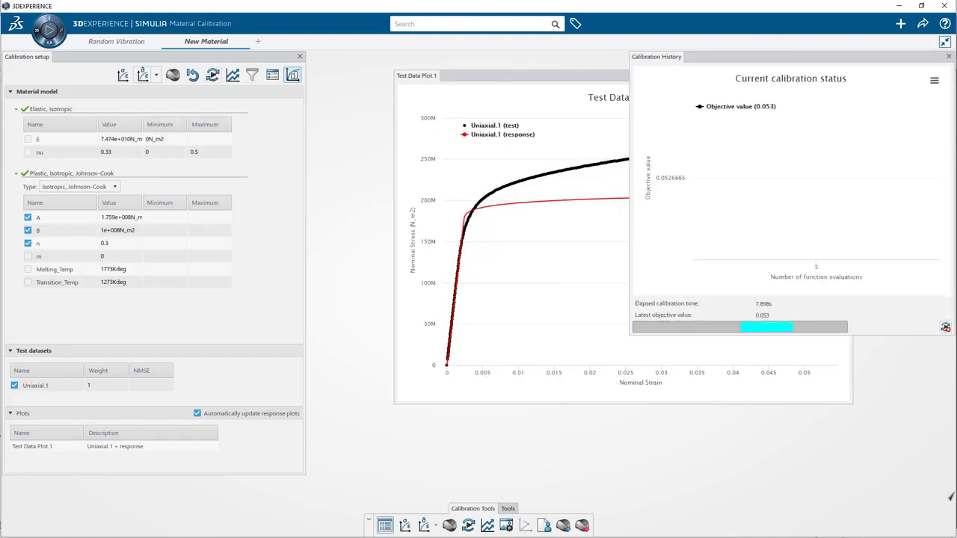
{"action": "left_click", "coordinate": [510, 80]}
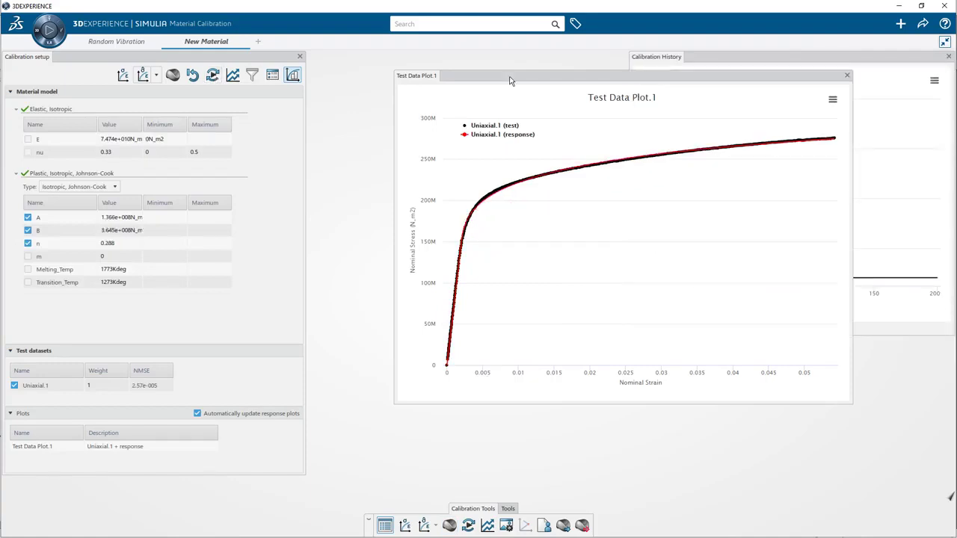
- In Random Vibration, add a virtual bolt from the board's mounting hole to ground
{"action": "left_click", "coordinate": [149, 44]}
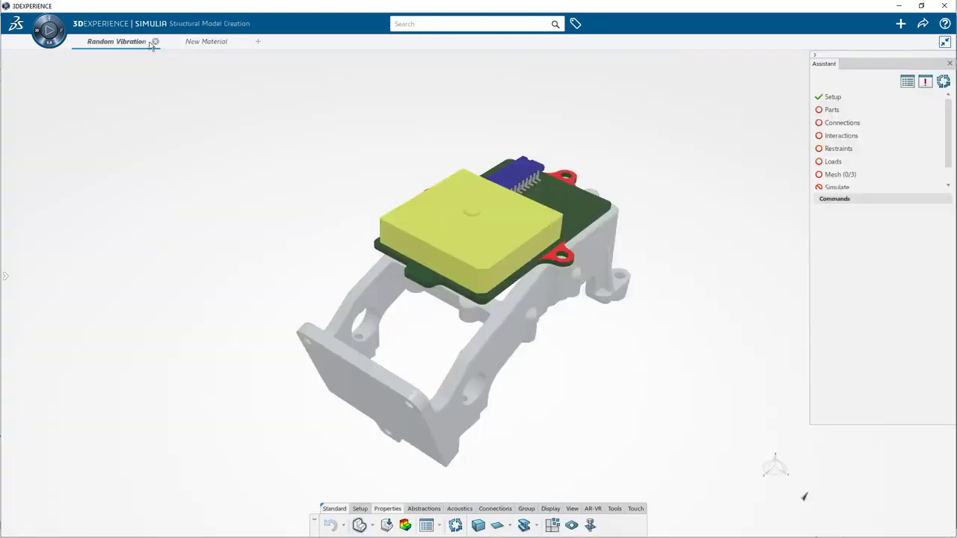
{"action": "left_click", "coordinate": [837, 123]}
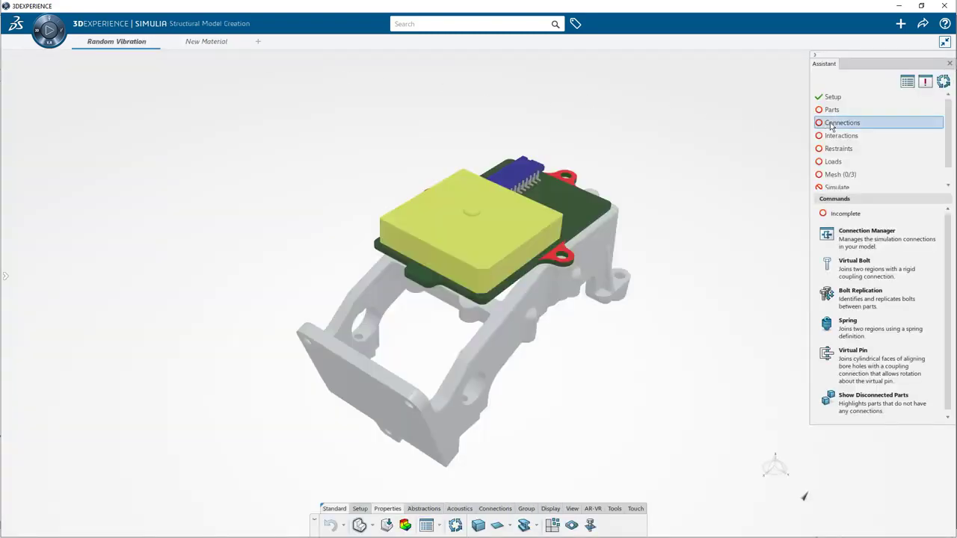
{"action": "left_click", "coordinate": [856, 274]}
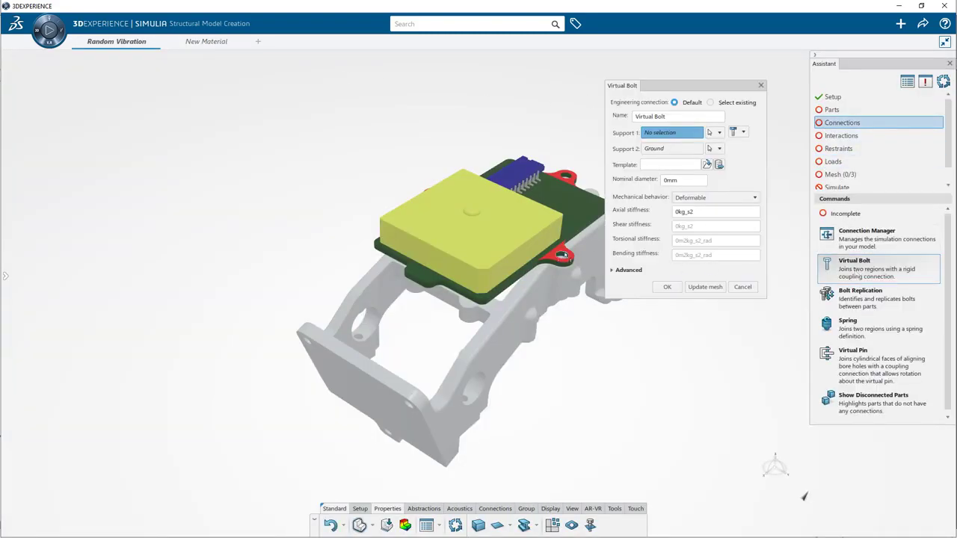
{"action": "left_click", "coordinate": [565, 255]}
{"action": "right_click", "coordinate": [655, 153]}
{"action": "left_click", "coordinate": [663, 186]}
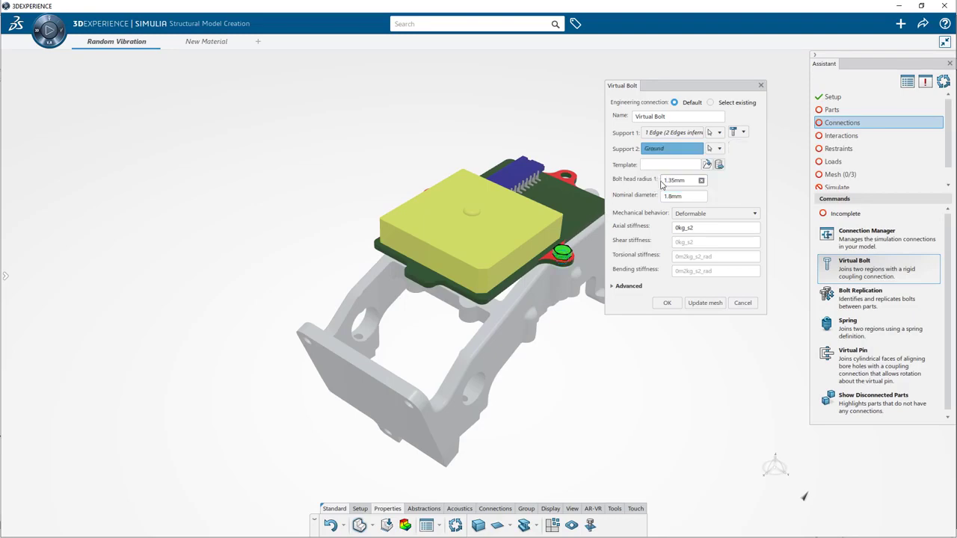
{"action": "middle_click_drag", "start_coordinate": [588, 299], "coordinate": [587, 181]}
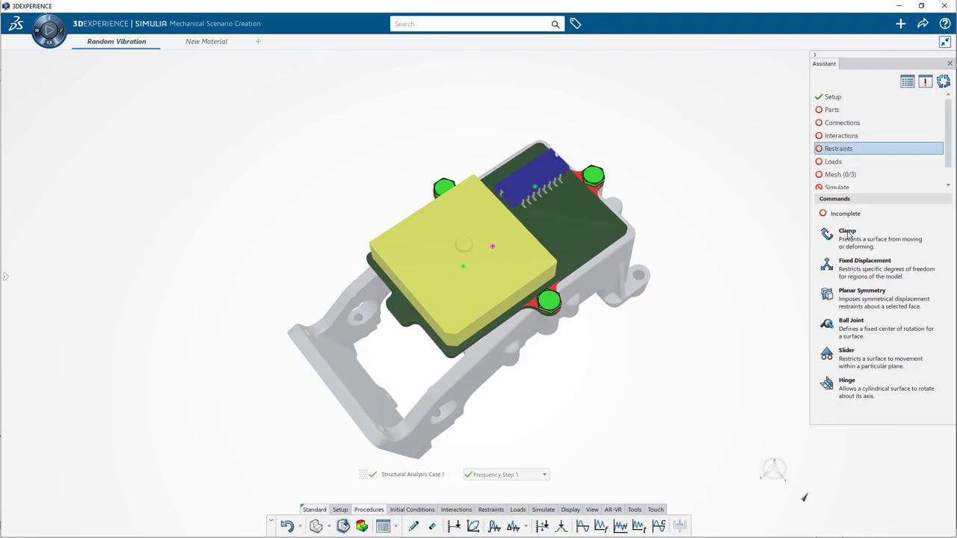
- Clamp the four mounting pin faces on the bracket's underside
{"action": "middle_click_drag", "start_coordinate": [581, 337], "coordinate": [573, 218]}
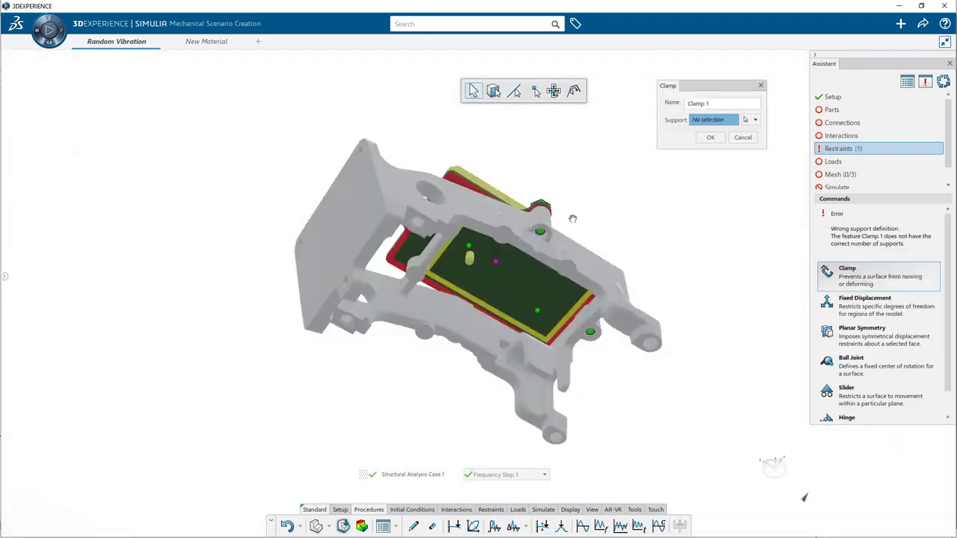
{"action": "left_click", "coordinate": [420, 223]}
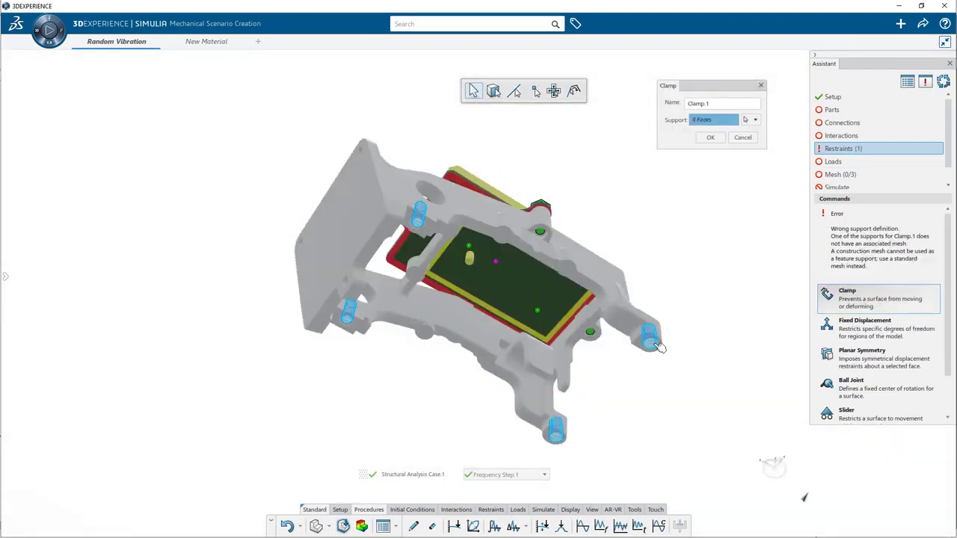
{"action": "left_click", "coordinate": [711, 139]}
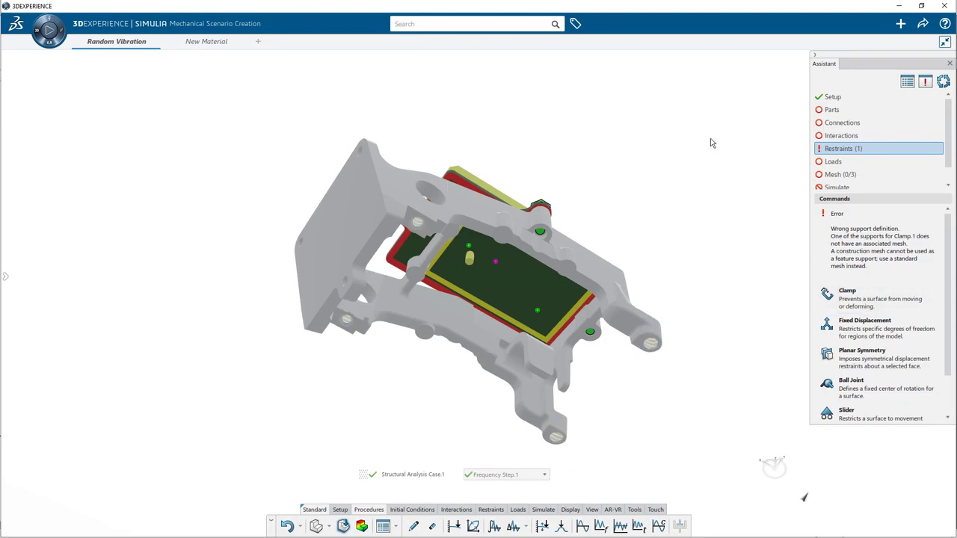
{"action": "middle_click_drag", "start_coordinate": [710, 139], "coordinate": [694, 296]}
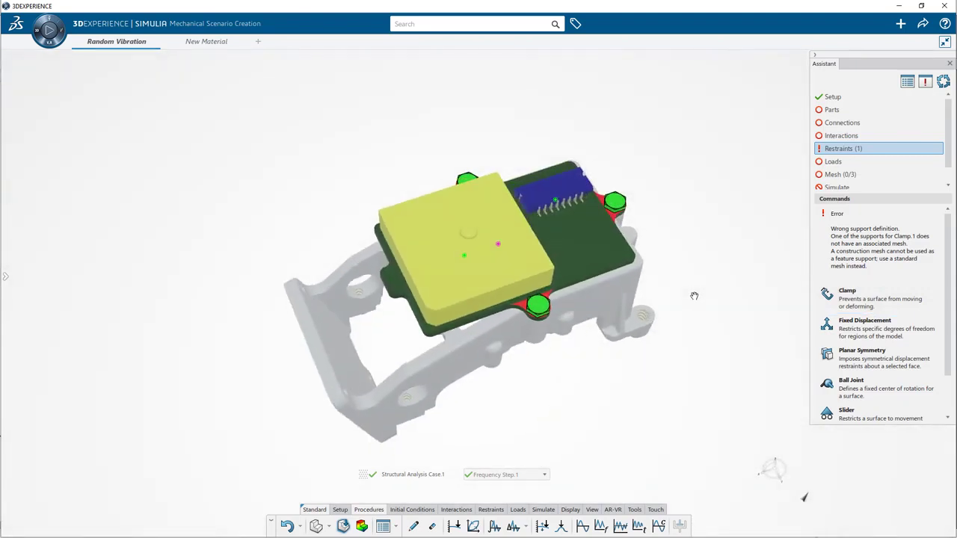
- Create a Power Spectral Density amplitude from the pasted flat 0.32 PSD values
{"action": "left_click", "coordinate": [340, 513]}
{"action": "left_click", "coordinate": [545, 528]}
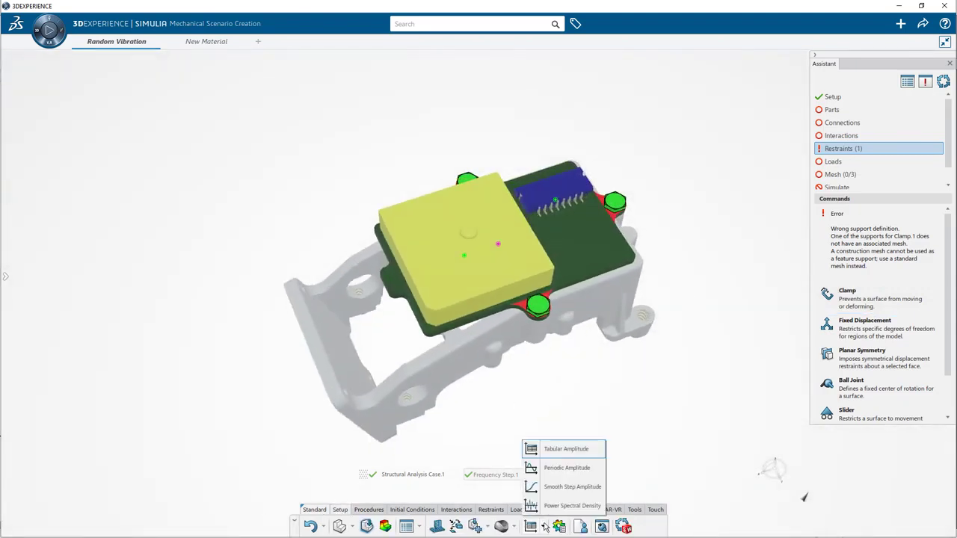
{"action": "left_click", "coordinate": [548, 507]}
{"action": "type", "text": "1\t0.32 2000\t0.32"}
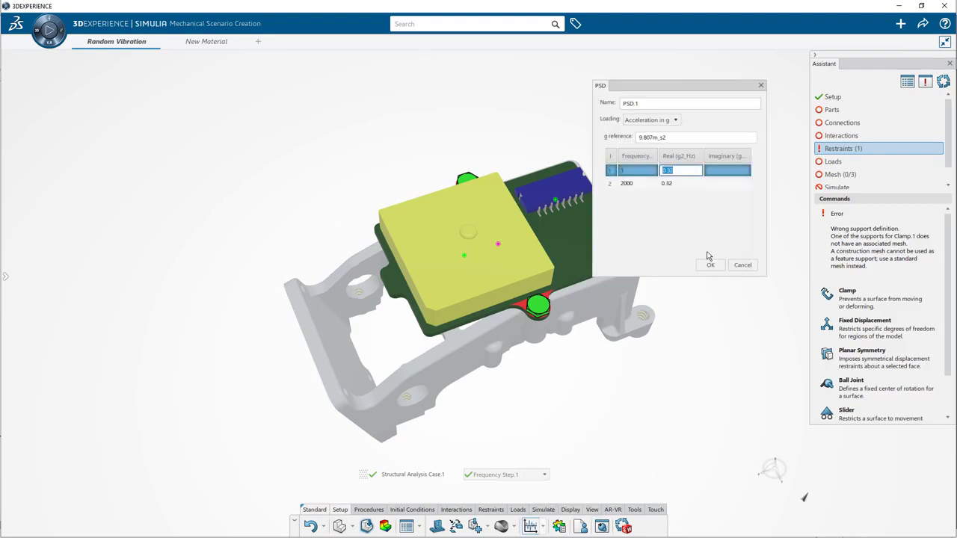
{"action": "left_click", "coordinate": [718, 265]}
- Add an acceleration base motion load in Translation X driven by the PSD
{"action": "left_click", "coordinate": [659, 526]}
{"action": "left_click", "coordinate": [676, 500]}
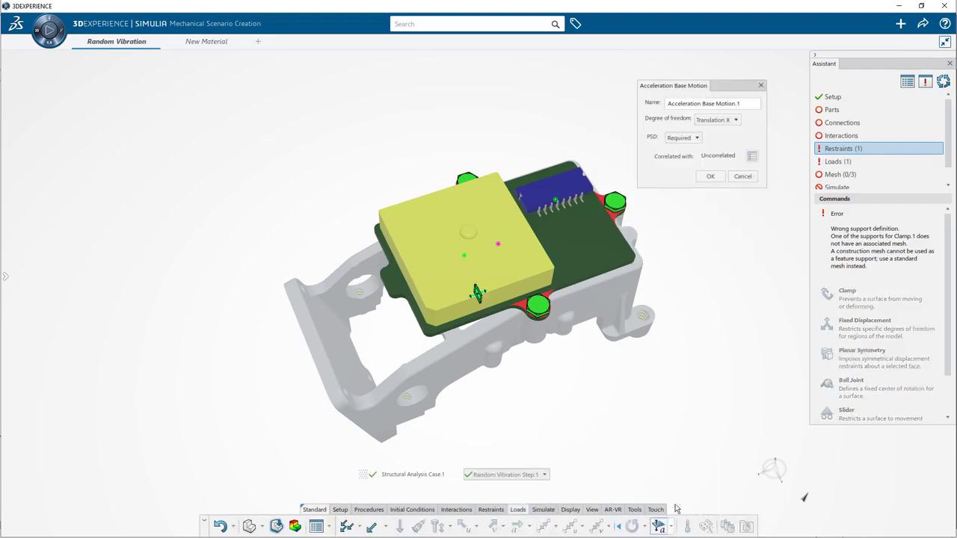
{"action": "left_click", "coordinate": [710, 176]}
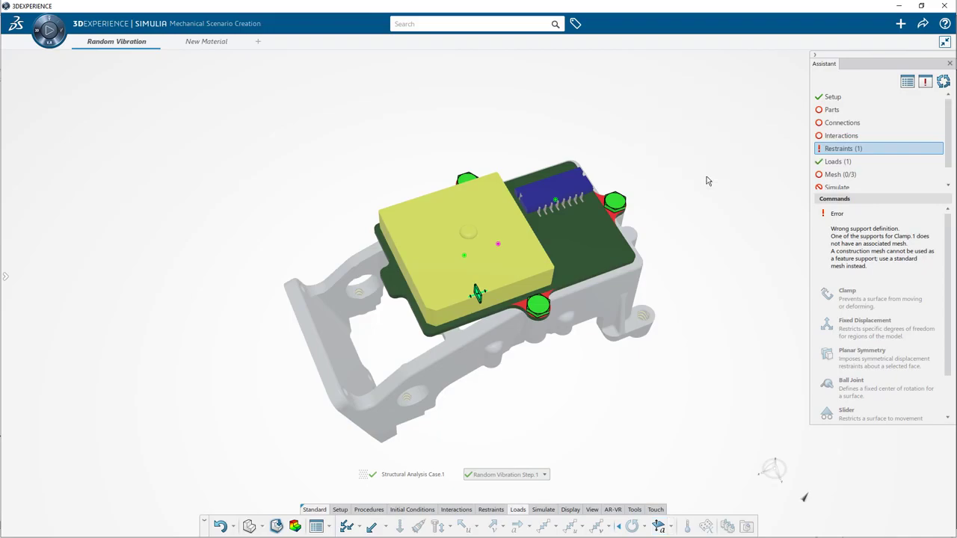
{"action": "left_click", "coordinate": [835, 176]}
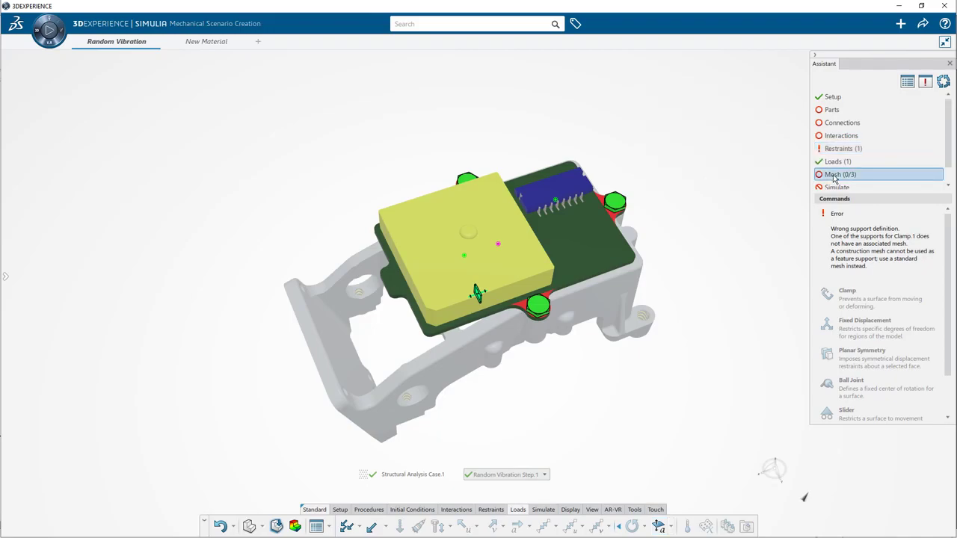
- Generate the tetrahedron mesh and review its quality report and worst elements
{"action": "left_click", "coordinate": [757, 241]}
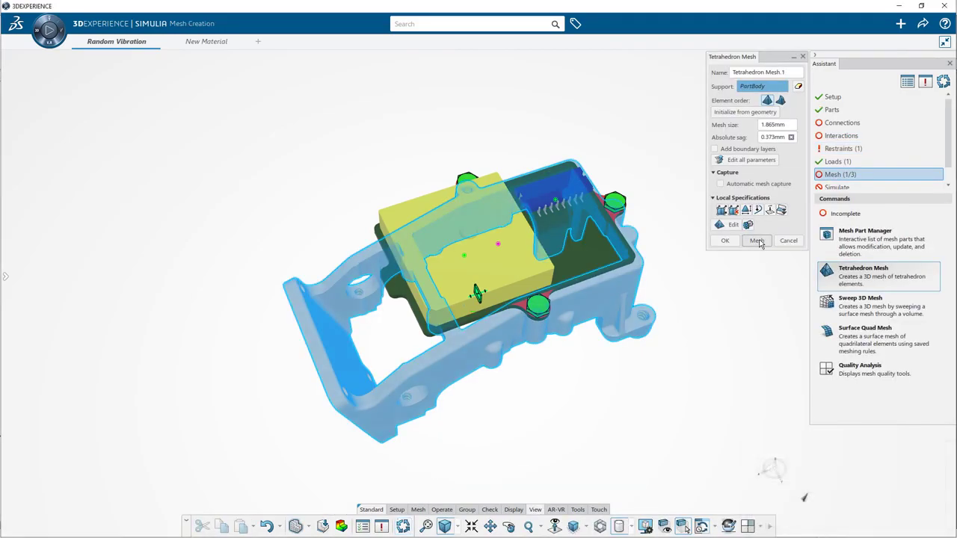
{"action": "mouse_move", "coordinate": [758, 241]}
{"action": "middle_mouse_down"}
{"action": "mouse_move", "coordinate": [735, 251]}
{"action": "mouse_move", "coordinate": [757, 267]}
{"action": "mouse_move", "coordinate": [717, 281]}
{"action": "middle_mouse_up"}
{"action": "left_click", "coordinate": [836, 366]}
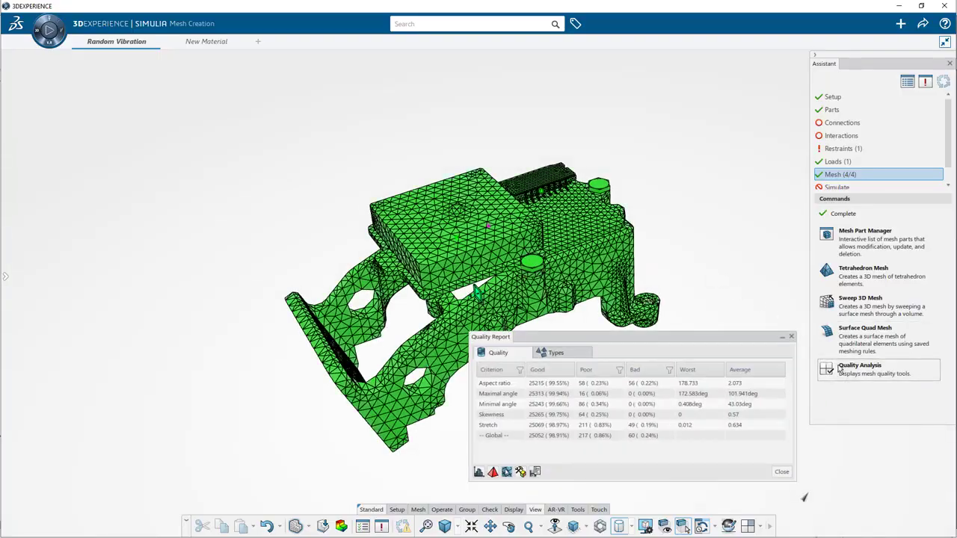
{"action": "left_click", "coordinate": [493, 472]}
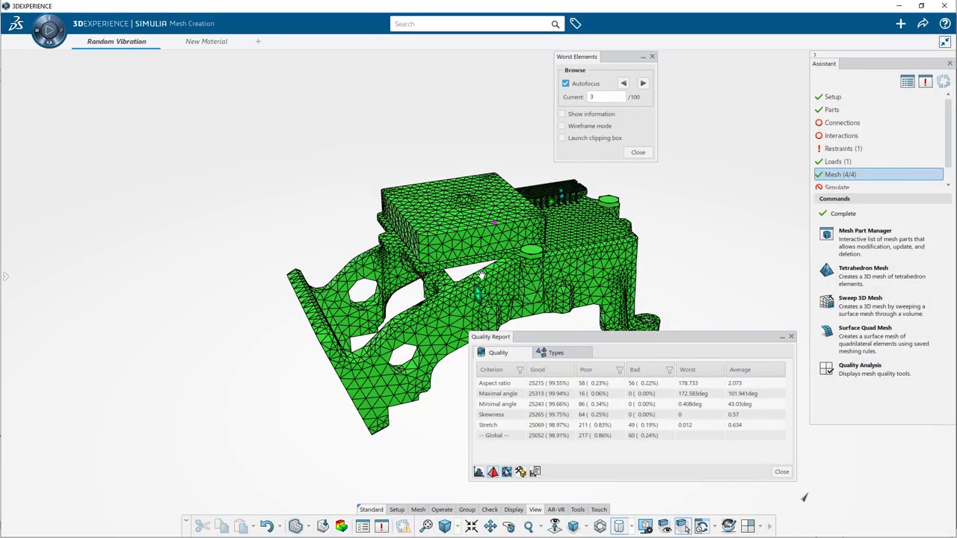
{"action": "left_click", "coordinate": [638, 154]}
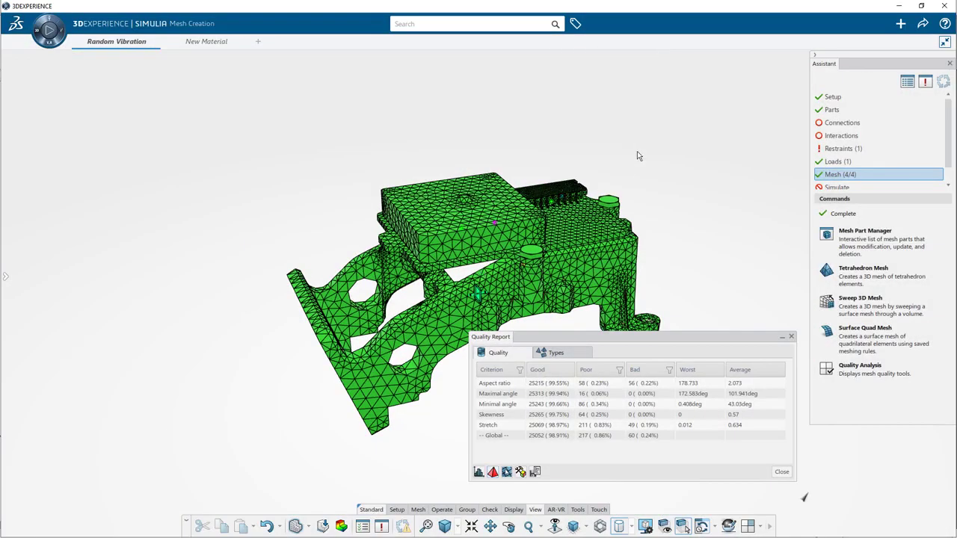
{"action": "left_click", "coordinate": [792, 337]}
- Run the Random Vibration simulation on the Cloud at performance 7/7
{"action": "left_click", "coordinate": [826, 188]}
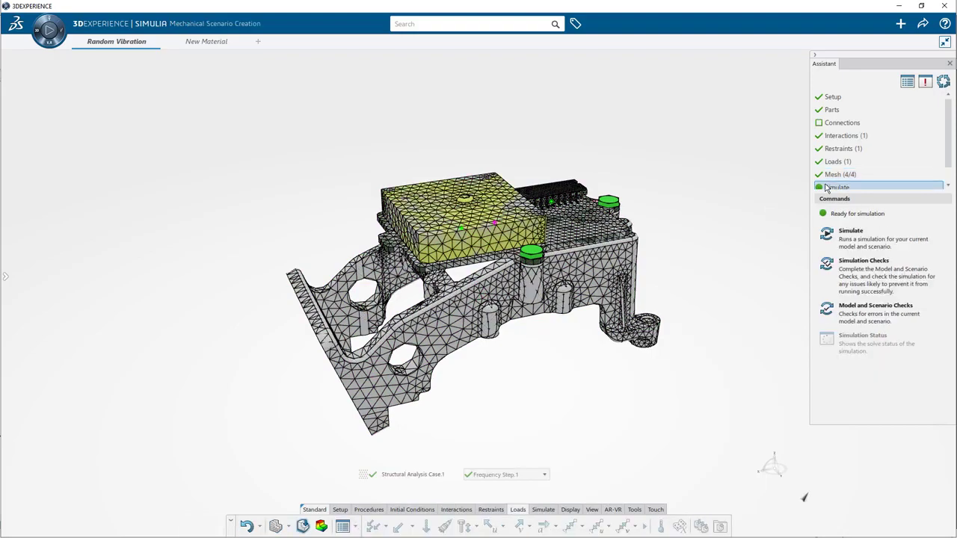
{"action": "left_click", "coordinate": [871, 244]}
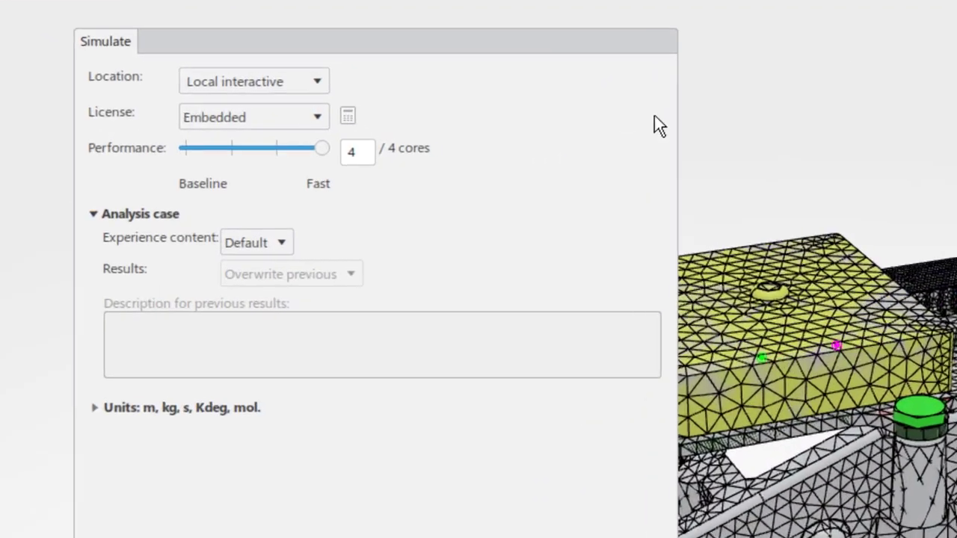
{"action": "left_click", "coordinate": [319, 79]}
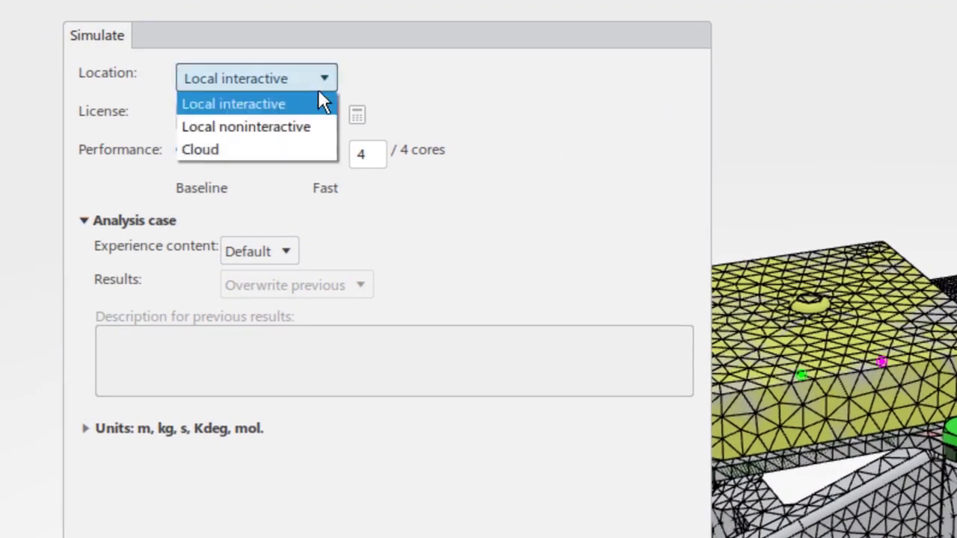
{"action": "left_click", "coordinate": [312, 153]}
{"action": "left_click_drag", "start_coordinate": [264, 150], "coordinate": [330, 150]}
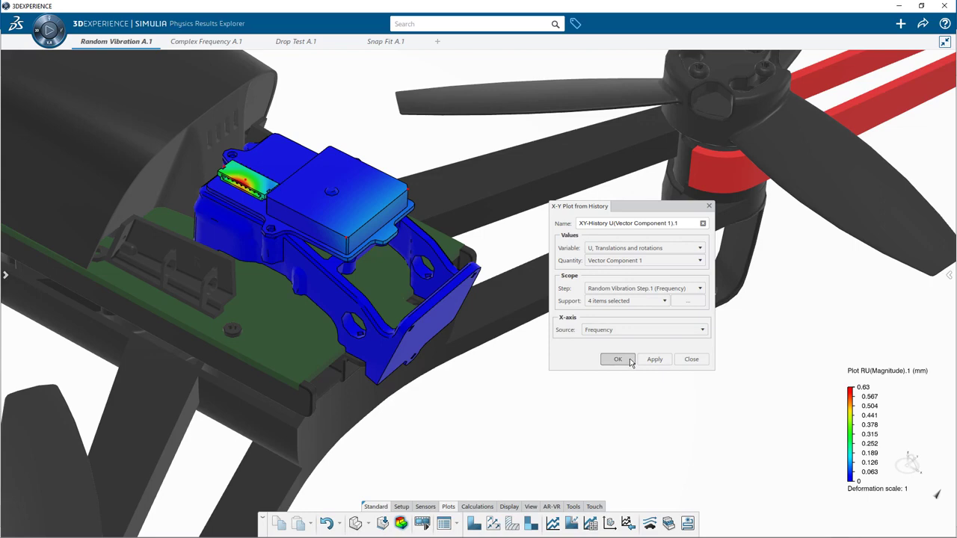
- Confirm the X-Y plot of displacement versus frequency for four outputs, then play the animation
{"action": "left_click", "coordinate": [618, 360]}
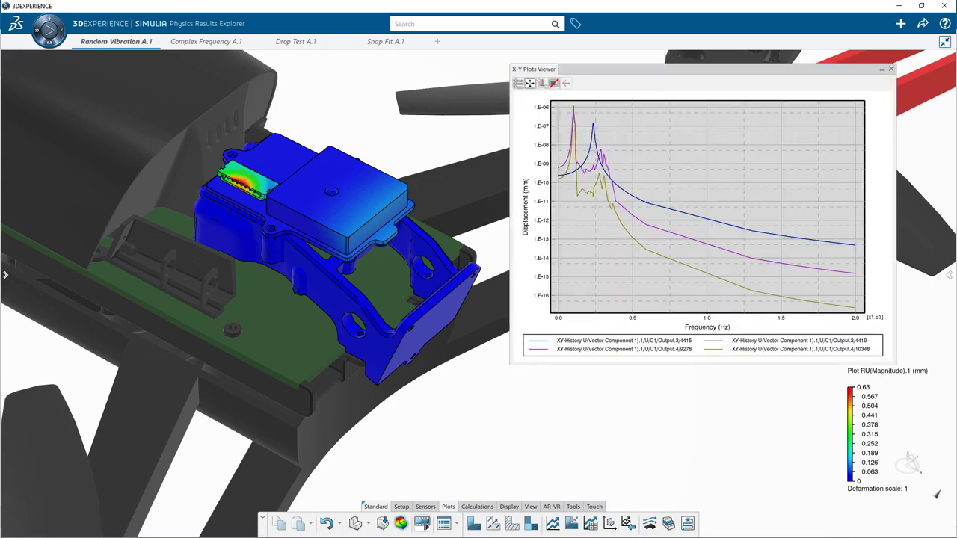
{"action": "left_click", "coordinate": [422, 523]}
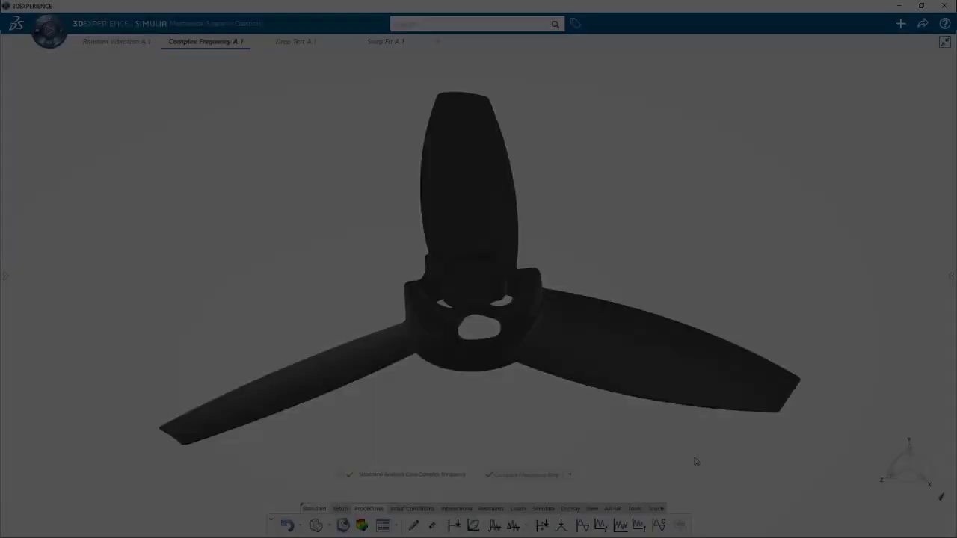
- Step through propeller modes 2, 3 and 4, then plot DAMPRATIO across the modes
{"action": "left_click", "coordinate": [660, 527]}
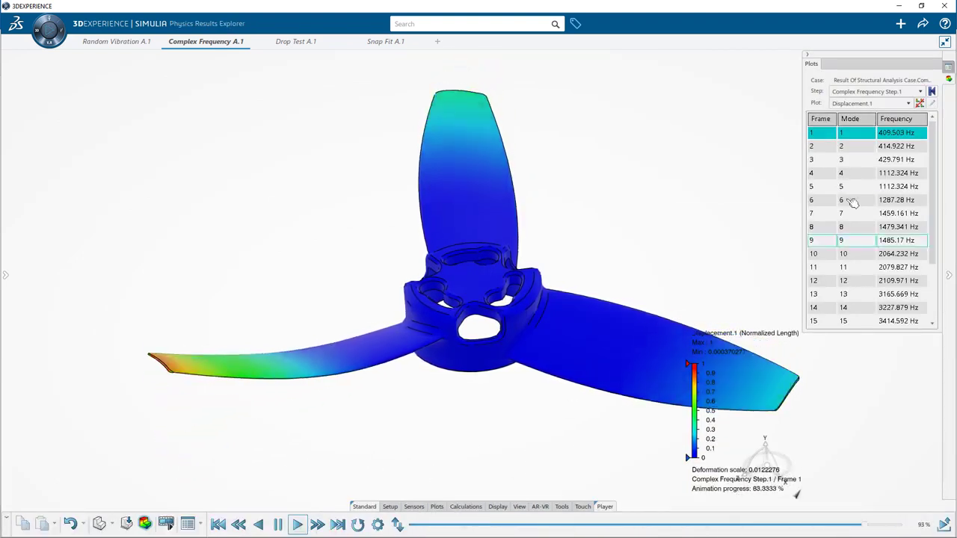
{"action": "left_click", "coordinate": [863, 148]}
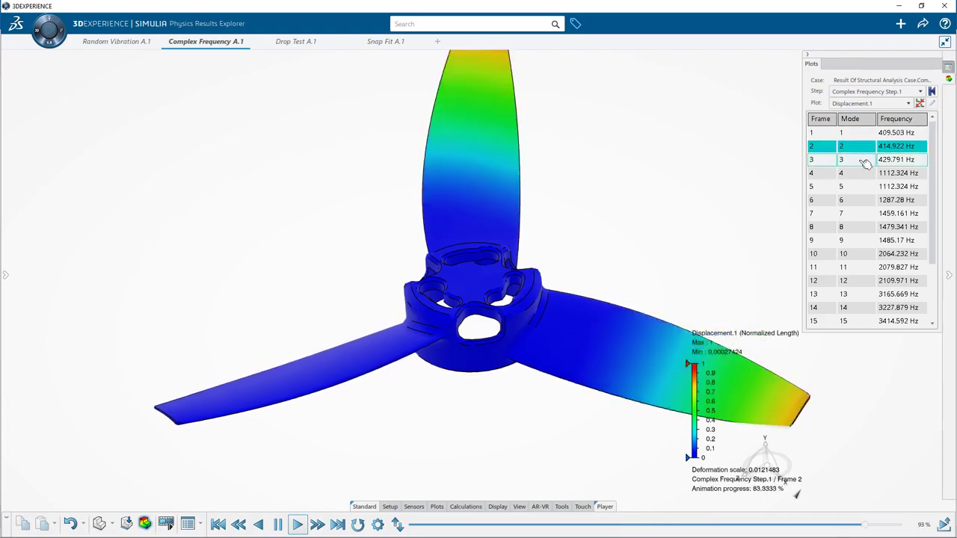
{"action": "left_click", "coordinate": [865, 161]}
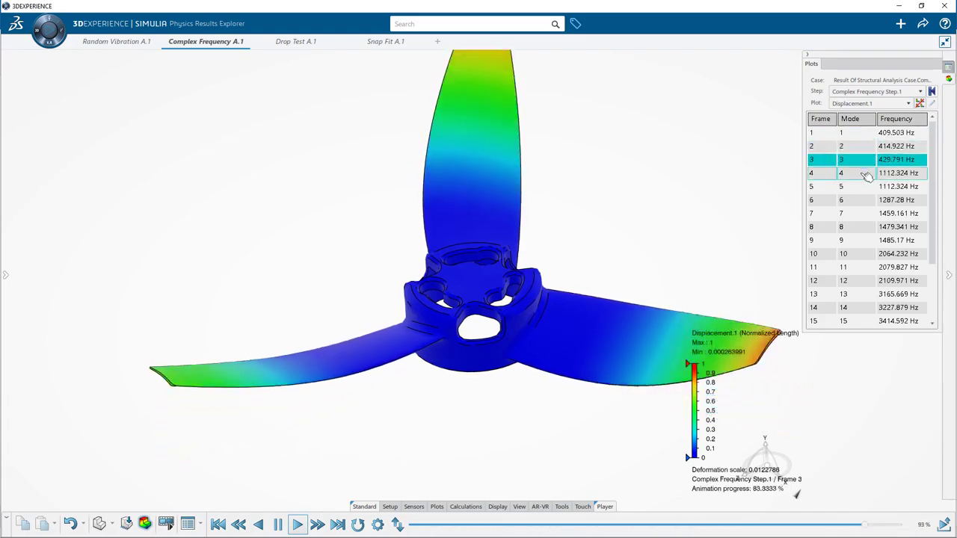
{"action": "left_click", "coordinate": [866, 173]}
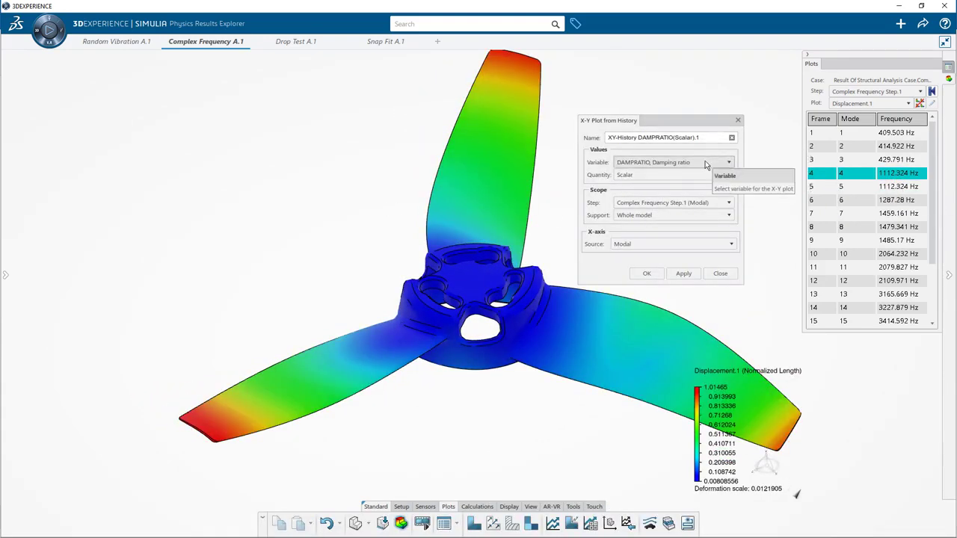
{"action": "left_click", "coordinate": [652, 276]}
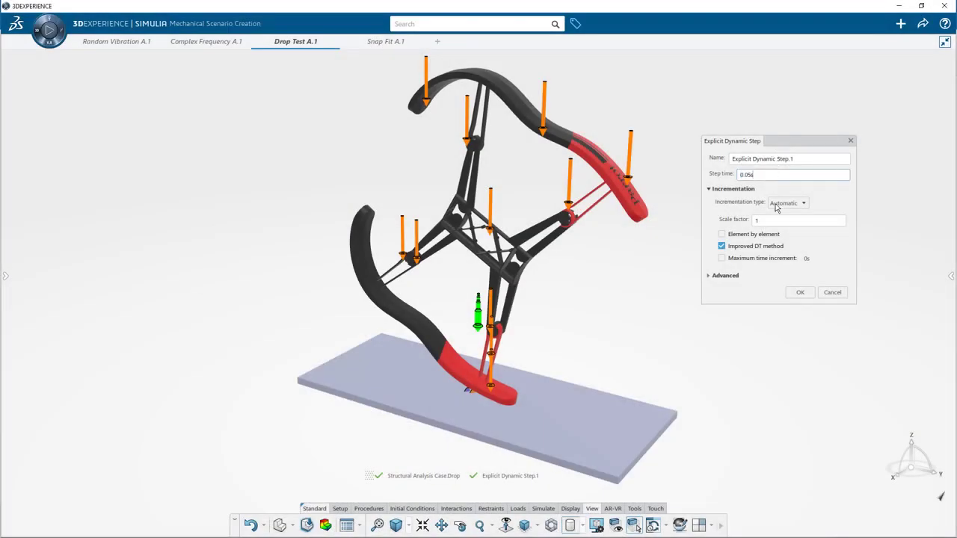
- Play the drop test von Mises stress animation and zoom in on the frame arms
{"action": "left_click", "coordinate": [800, 293]}
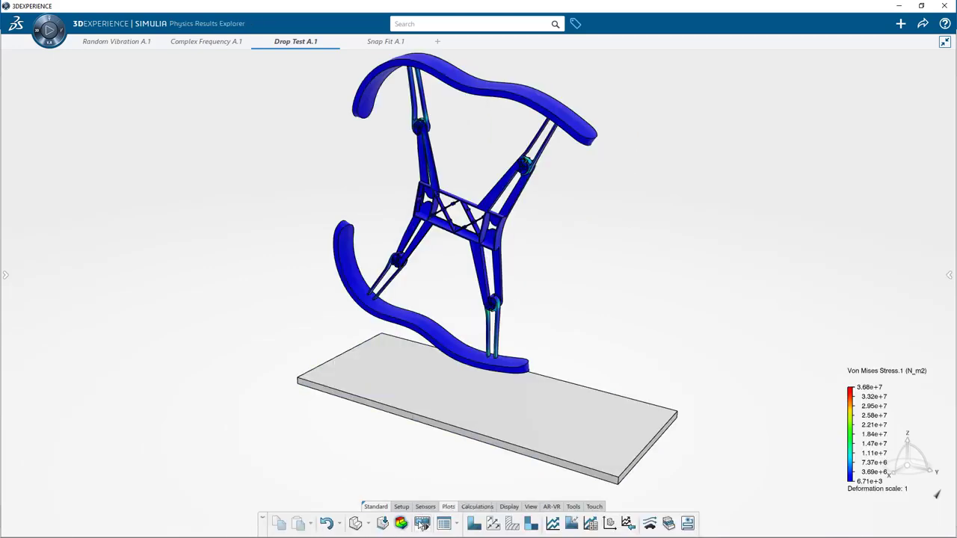
{"action": "left_click", "coordinate": [423, 524]}
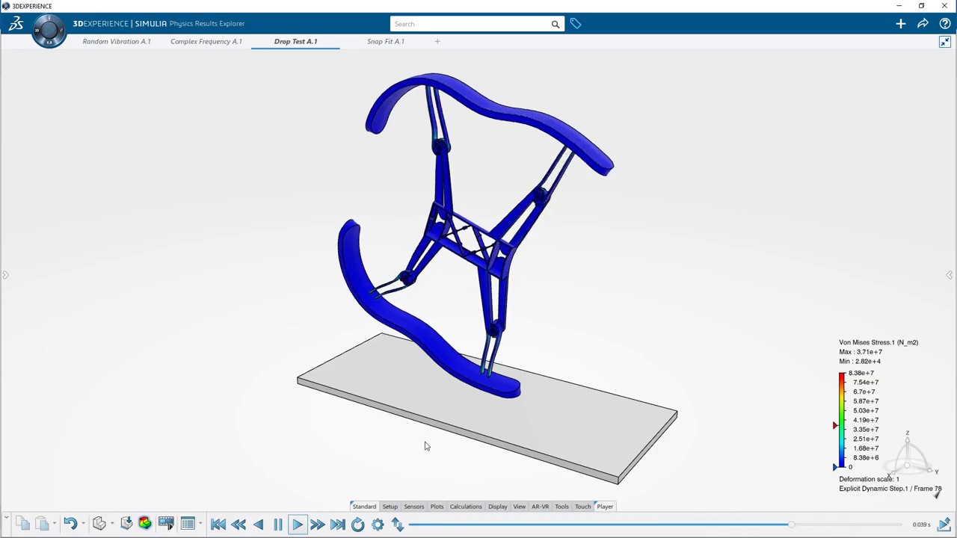
{"action": "mouse_move", "coordinate": [434, 442]}
{"action": "middle_mouse_down"}
{"action": "mouse_move", "coordinate": [469, 432]}
{"action": "mouse_move", "coordinate": [474, 452]}
{"action": "middle_mouse_up"}
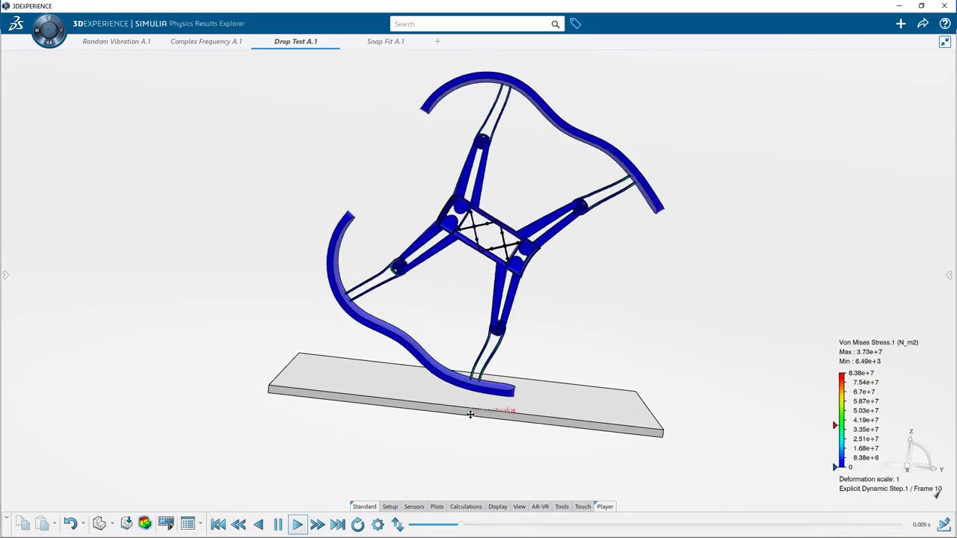
{"action": "scroll", "coordinate": [474, 451], "scroll_direction": "up", "scroll_amount": 5}
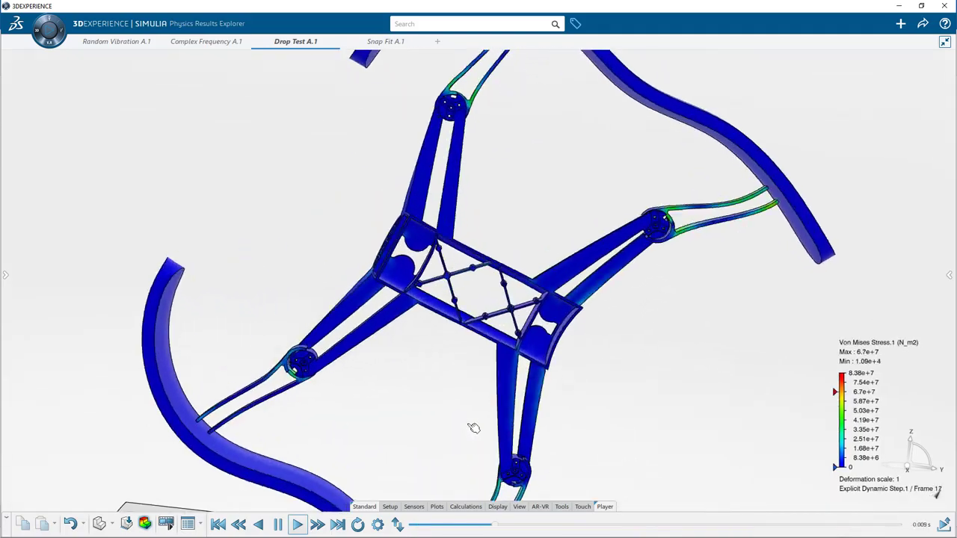
{"action": "mouse_move", "coordinate": [444, 487]}
{"action": "middle_mouse_down"}
{"action": "mouse_move", "coordinate": [687, 267]}
{"action": "mouse_move", "coordinate": [628, 314]}
{"action": "mouse_move", "coordinate": [532, 344]}
{"action": "middle_mouse_up"}
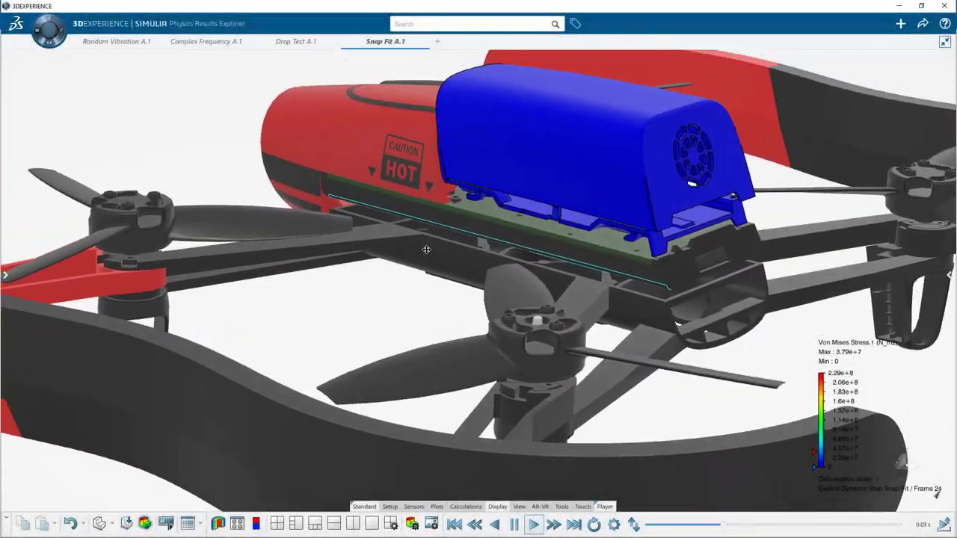
- Zoom onto the snap-fit battery cover and apply a section view exposing its clips
{"action": "middle_click_drag", "start_coordinate": [426, 249], "coordinate": [343, 297]}
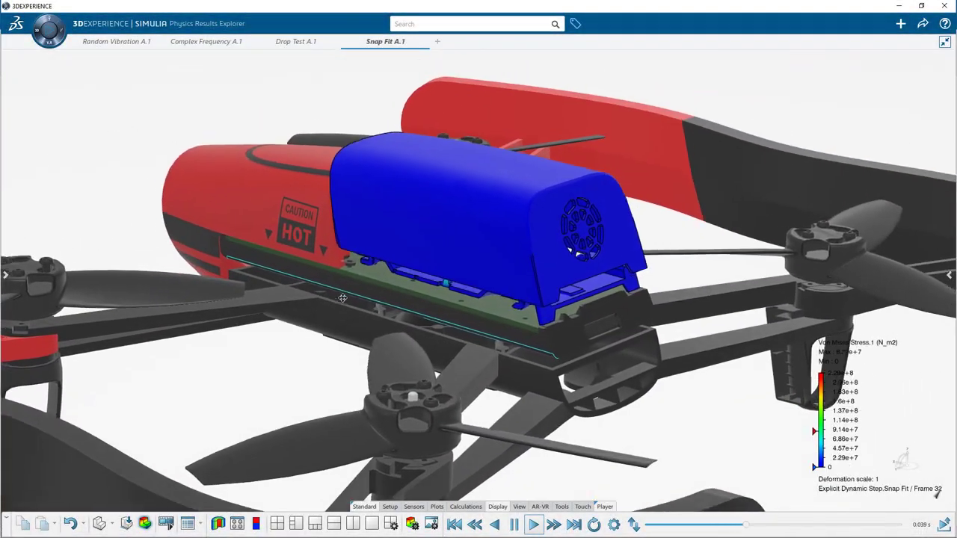
{"action": "scroll", "coordinate": [344, 288], "scroll_direction": "up", "scroll_amount": 2}
{"action": "scroll", "coordinate": [349, 267], "scroll_direction": "up", "scroll_amount": 2}
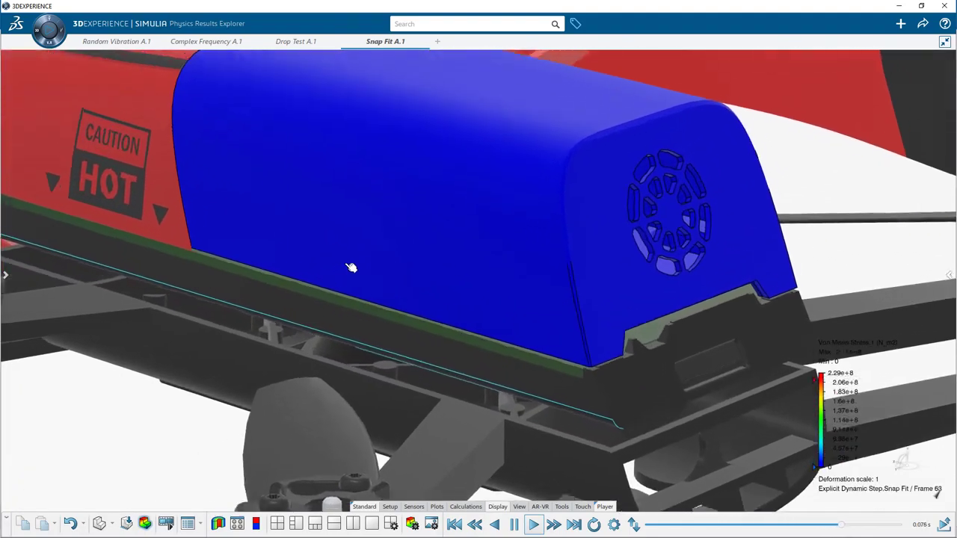
{"action": "scroll", "coordinate": [352, 266], "scroll_direction": "up", "scroll_amount": 1}
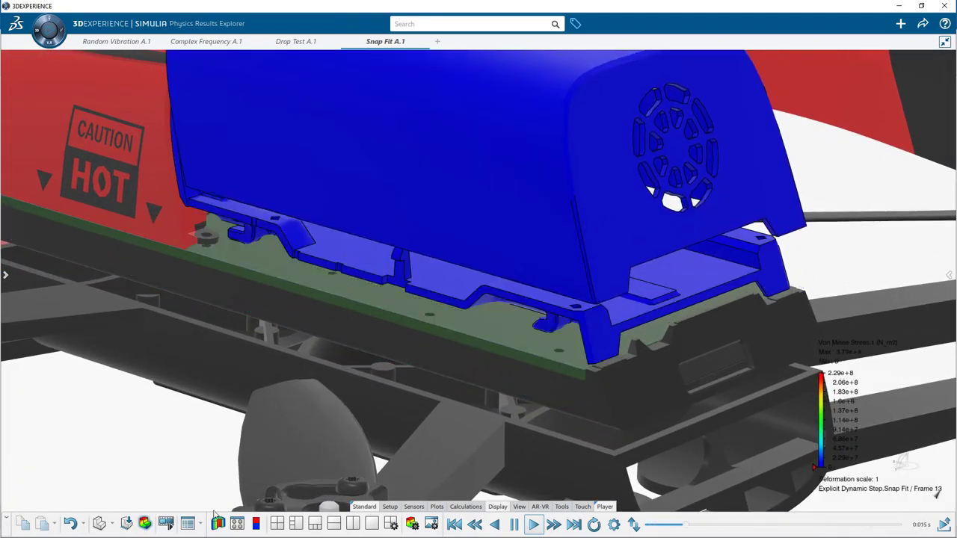
{"action": "left_click", "coordinate": [216, 526]}
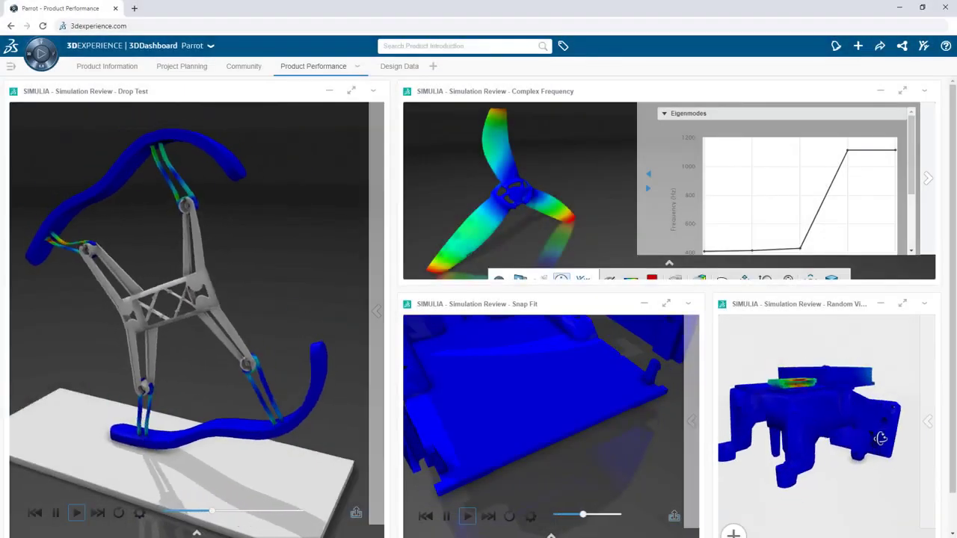
- Rotate the model in the Random Vibration Simulation Review widget
{"action": "mouse_move", "coordinate": [892, 470]}
{"action": "left_mouse_down"}
{"action": "mouse_move", "coordinate": [789, 471]}
{"action": "mouse_move", "coordinate": [872, 459]}
{"action": "mouse_move", "coordinate": [885, 470]}
{"action": "left_mouse_up"}
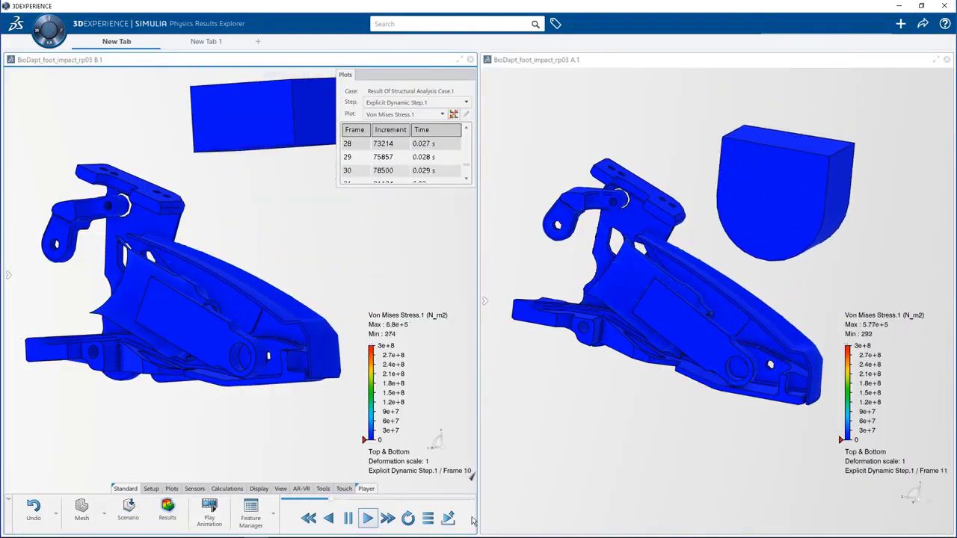
- Pause the BioDapt foot impact stress comparison animation
{"action": "left_click", "coordinate": [349, 523]}
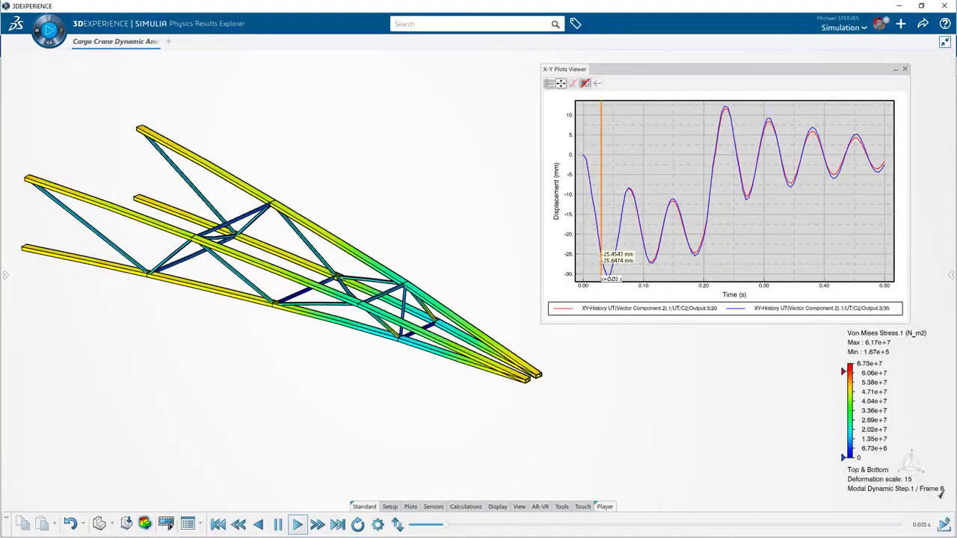